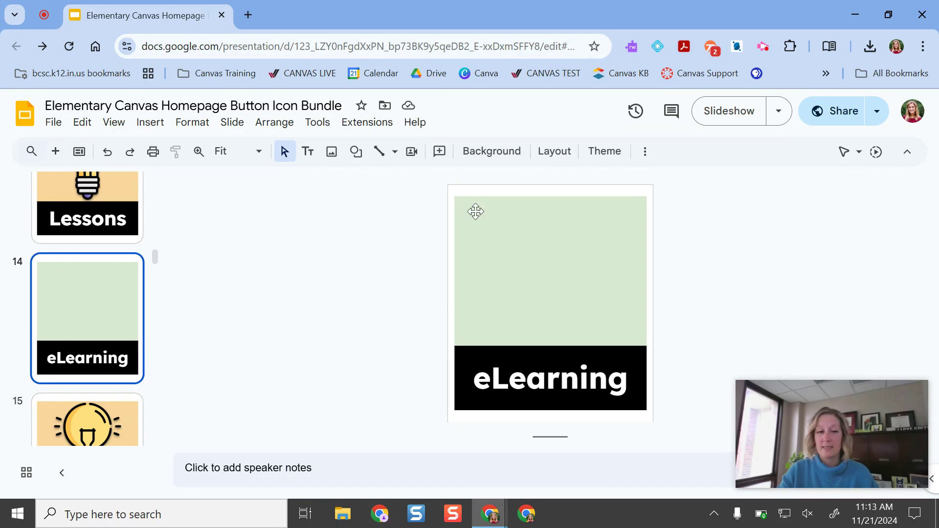
# Compare the Lessons and eLearning button slides (13 and 14) and their eLearning label
pyautogui.scroll(3, 91, 265)
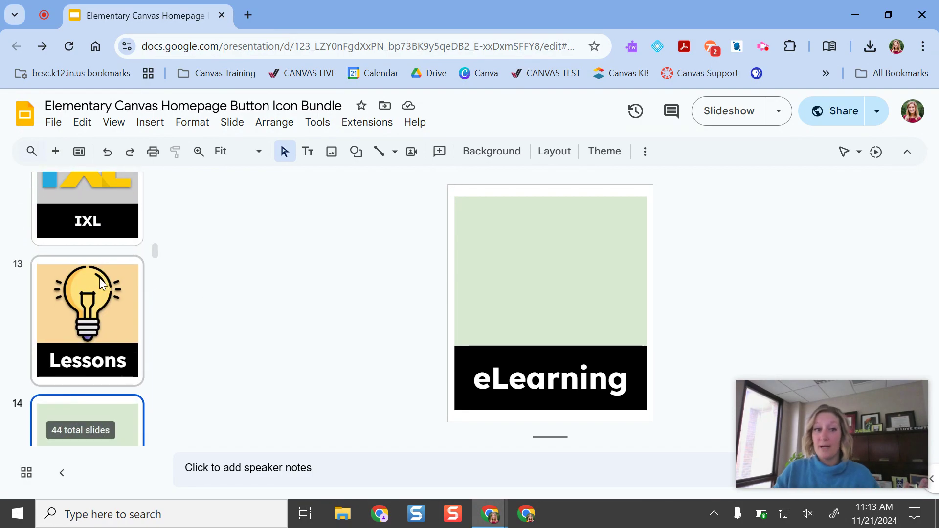
pyautogui.scroll(-3, 99, 278)
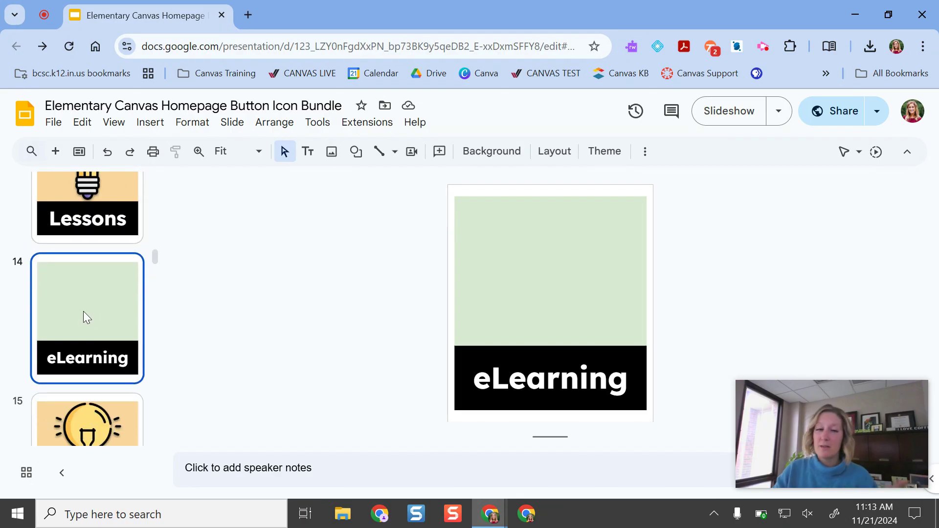
pyautogui.scroll(4, 88, 311)
pyautogui.scroll(-3, 102, 313)
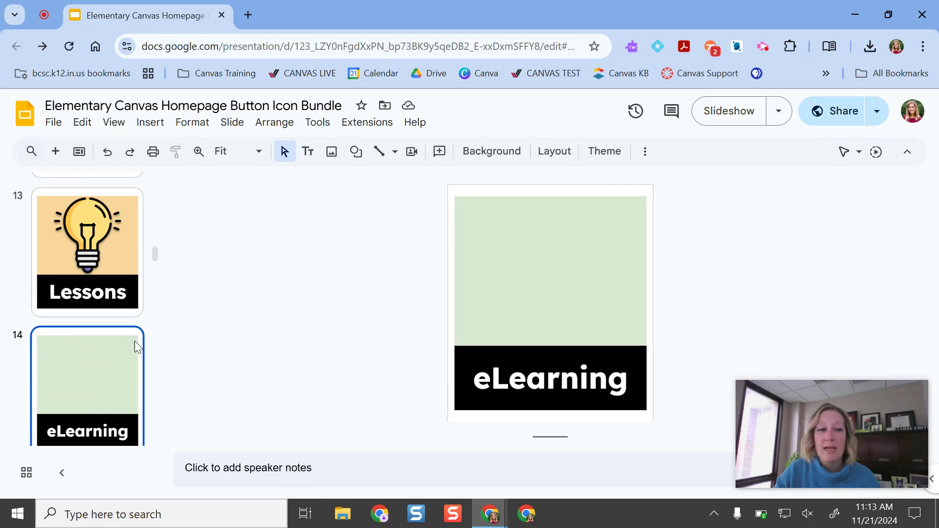
pyautogui.scroll(-2, 129, 342)
pyautogui.click(104, 224)
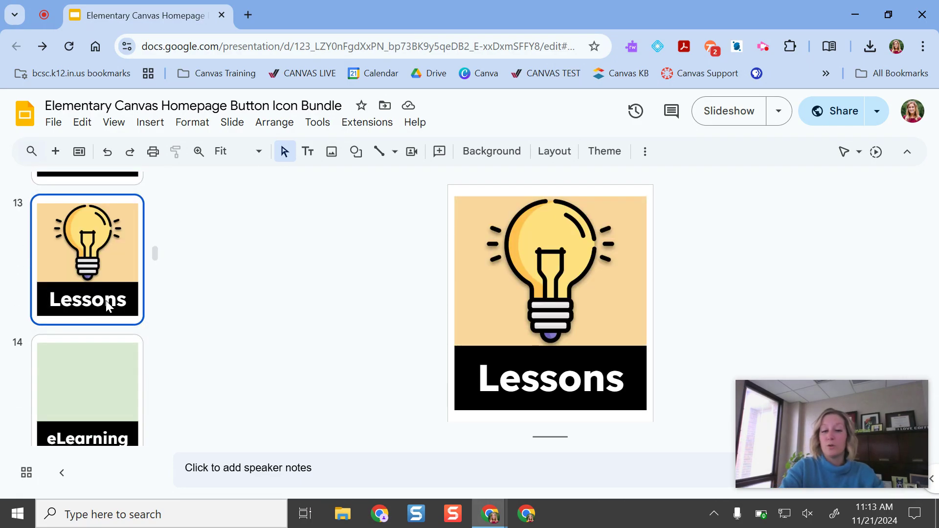
pyautogui.click(89, 374)
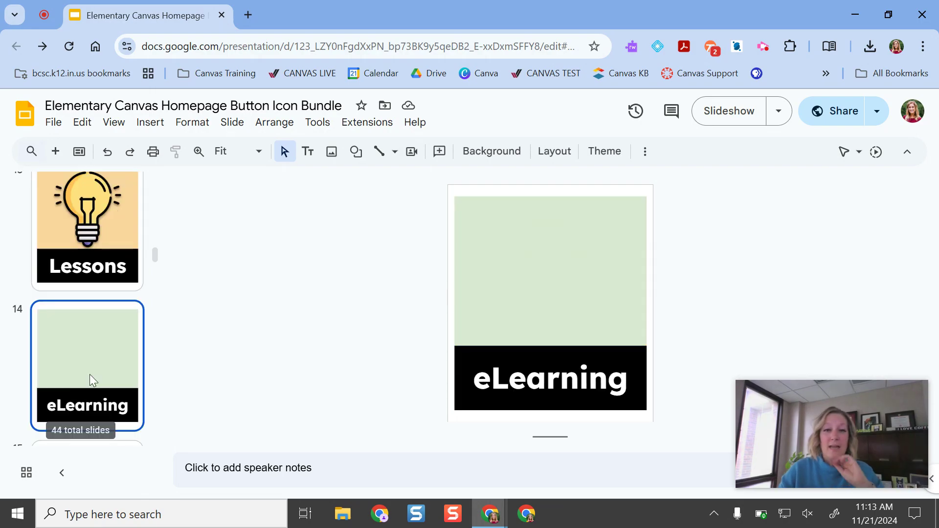
pyautogui.click(531, 376)
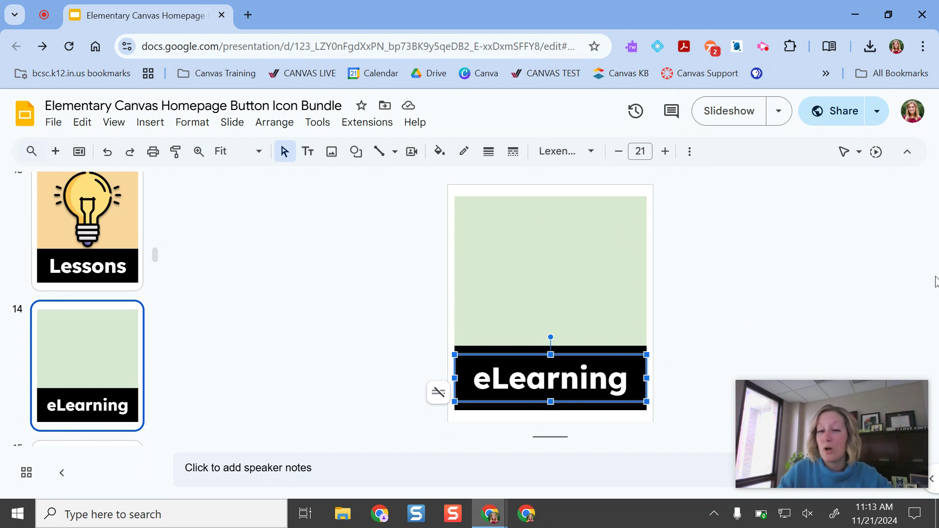
pyautogui.click(853, 275)
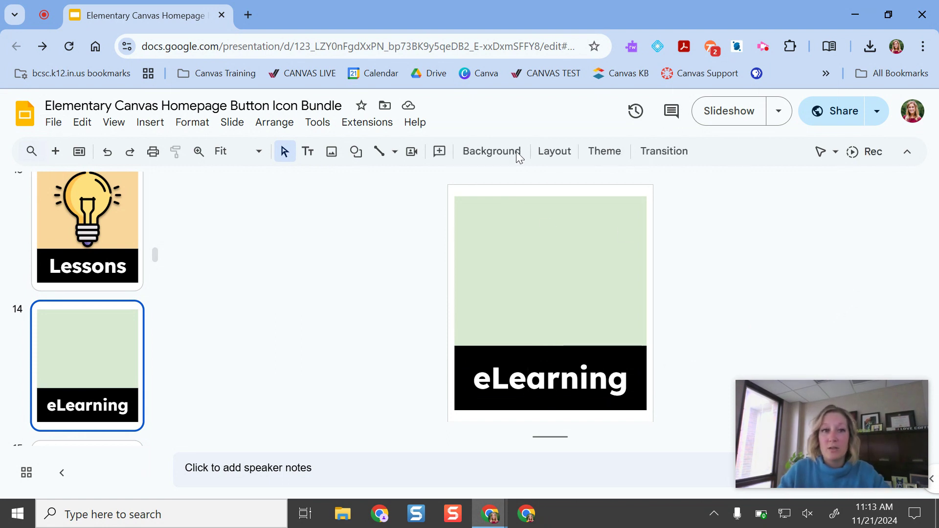
pyautogui.click(86, 268)
# Open flaticon.com in a new tab and search for 'elearning' icons
pyautogui.click(248, 16)
pyautogui.write('flaticon.com')
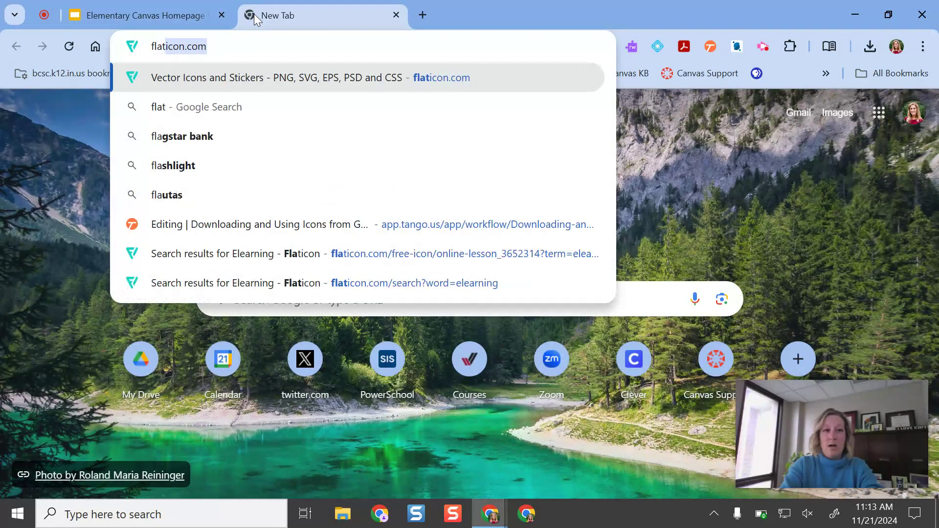
pyautogui.press('Return')
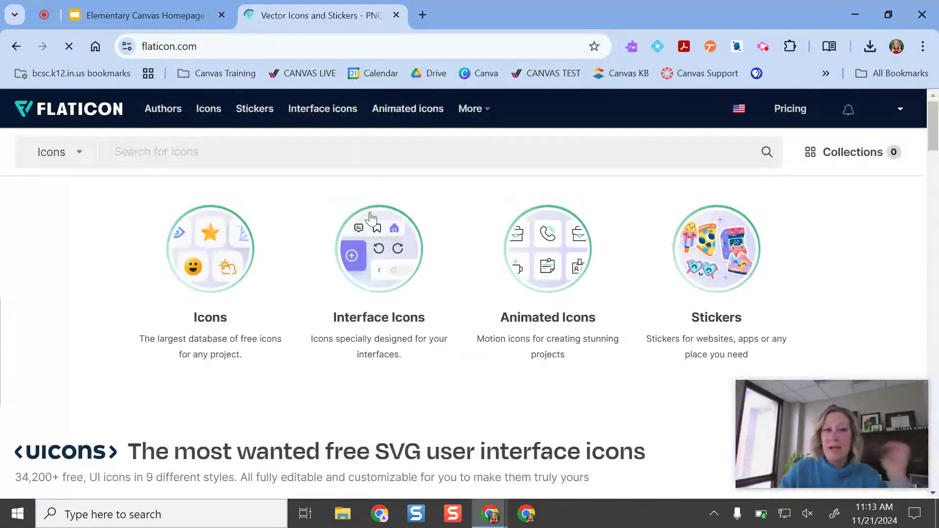
pyautogui.click(185, 156)
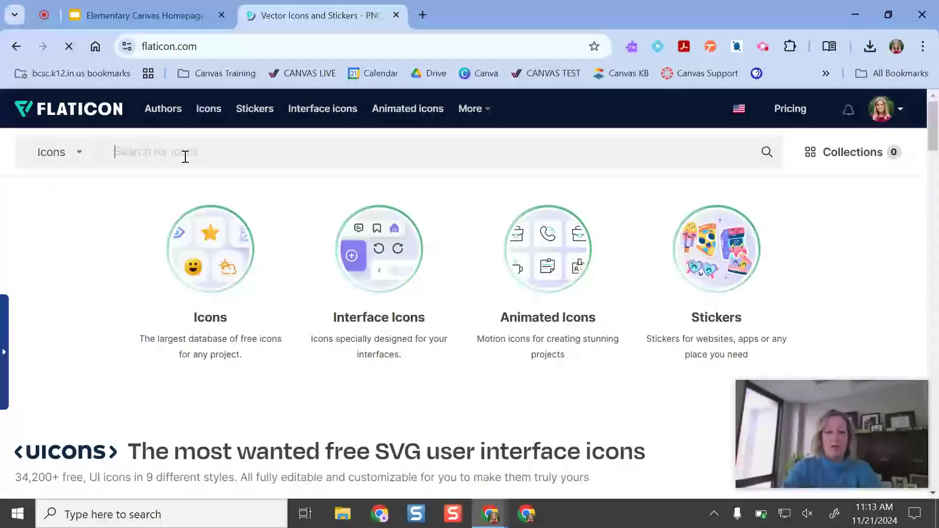
pyautogui.write('elearning')
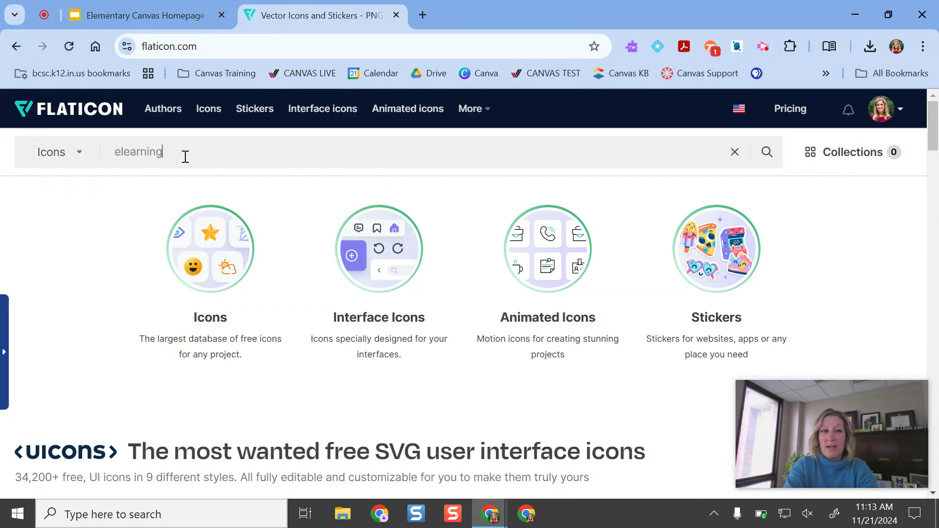
pyautogui.press('Return')
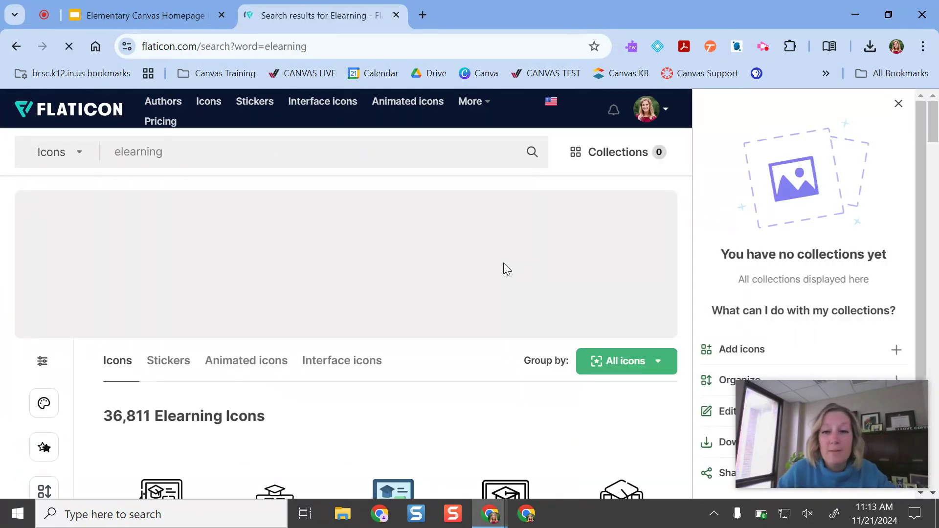
# Download the Online lesson monitor icon as a free PNG, then return to the slide deck
pyautogui.scroll(-3, 496, 262)
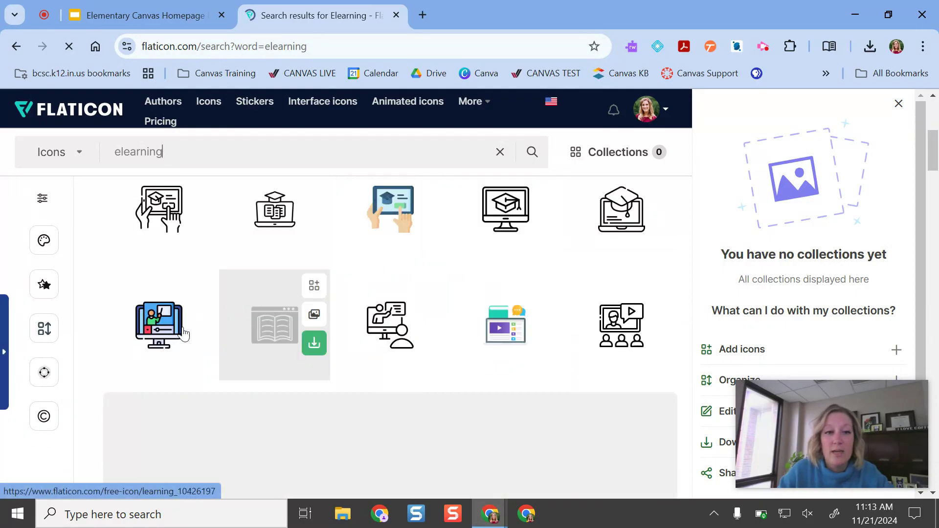
pyautogui.scroll(-2, 157, 314)
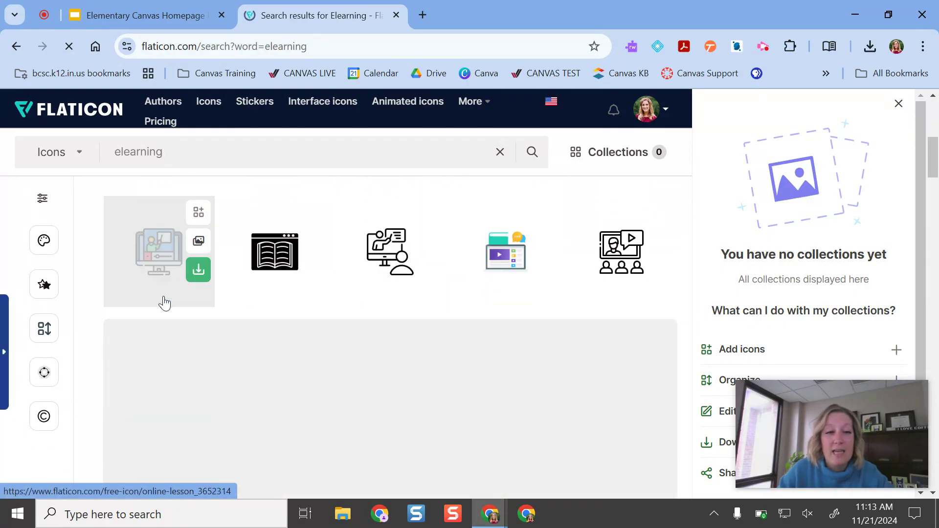
pyautogui.click(198, 270)
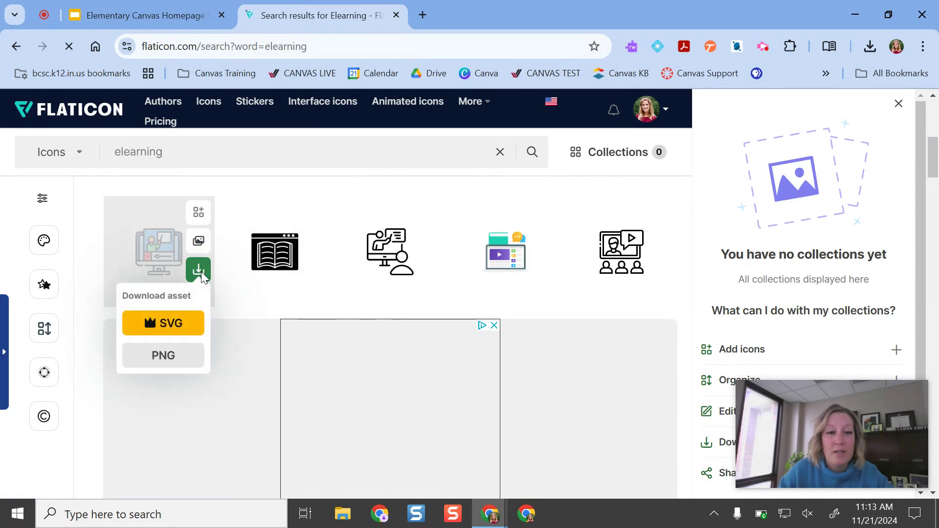
pyautogui.click(174, 356)
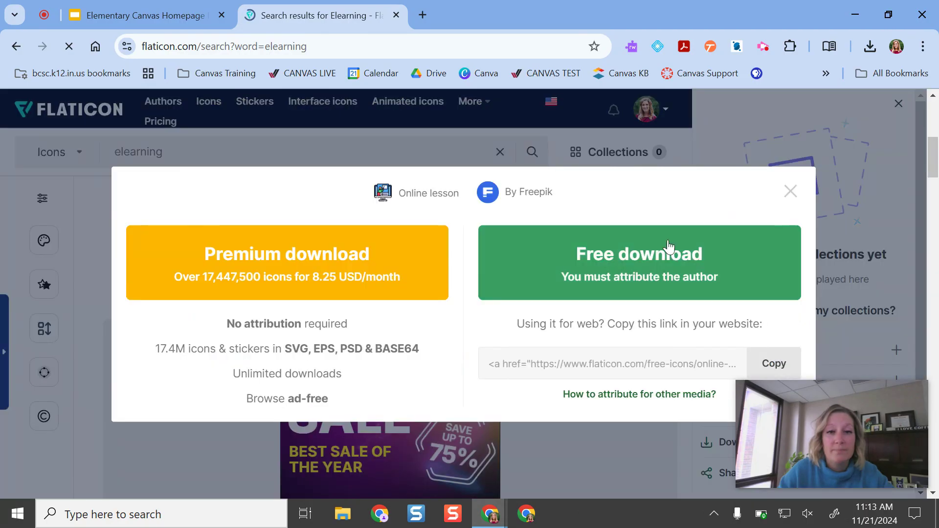
pyautogui.click(584, 289)
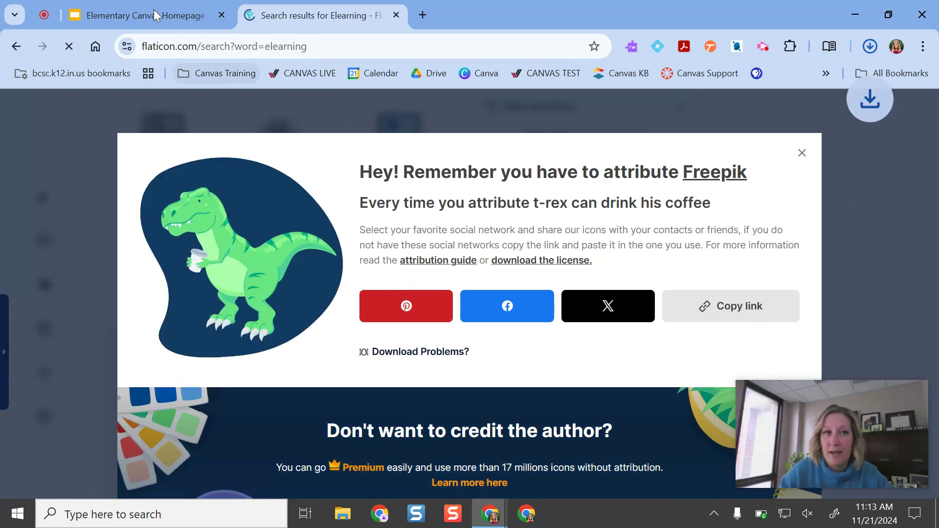
pyautogui.click(147, 15)
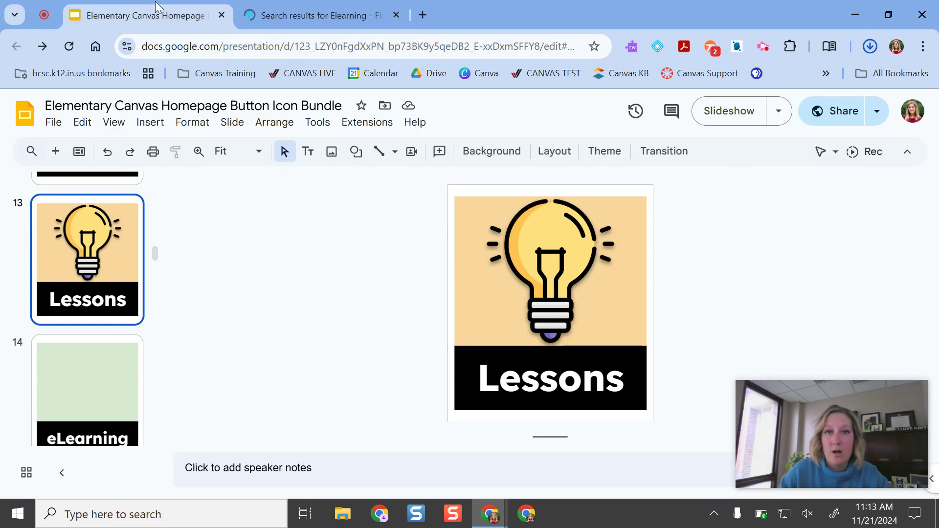
# Place online-lesson (1).png on slide 14, centred in the green area above the eLearning label
pyautogui.click(59, 390)
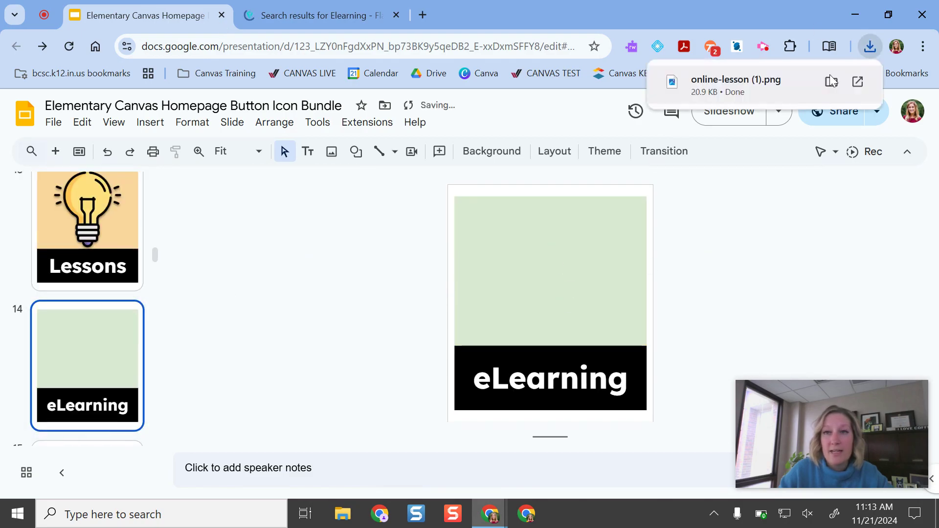
pyautogui.moveTo(785, 89); pyautogui.dragTo(568, 265)
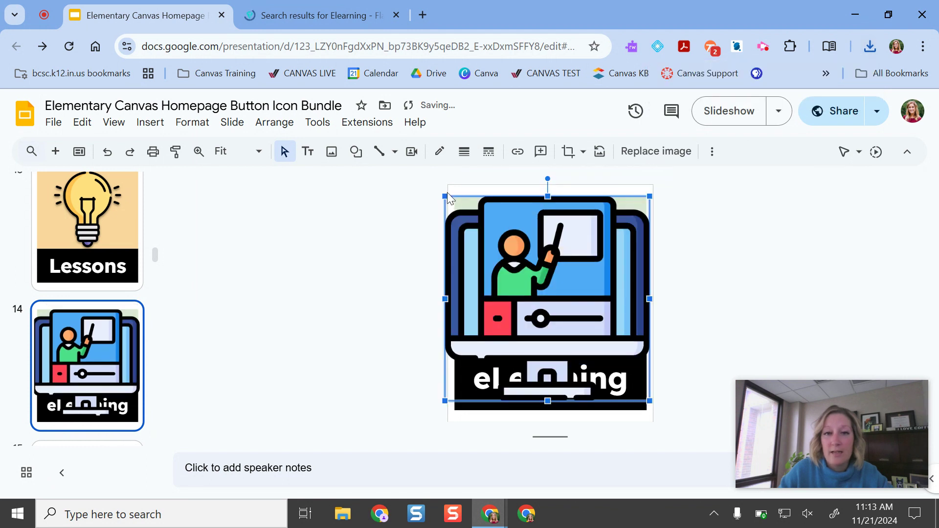
pyautogui.moveTo(444, 196); pyautogui.dragTo(561, 274)
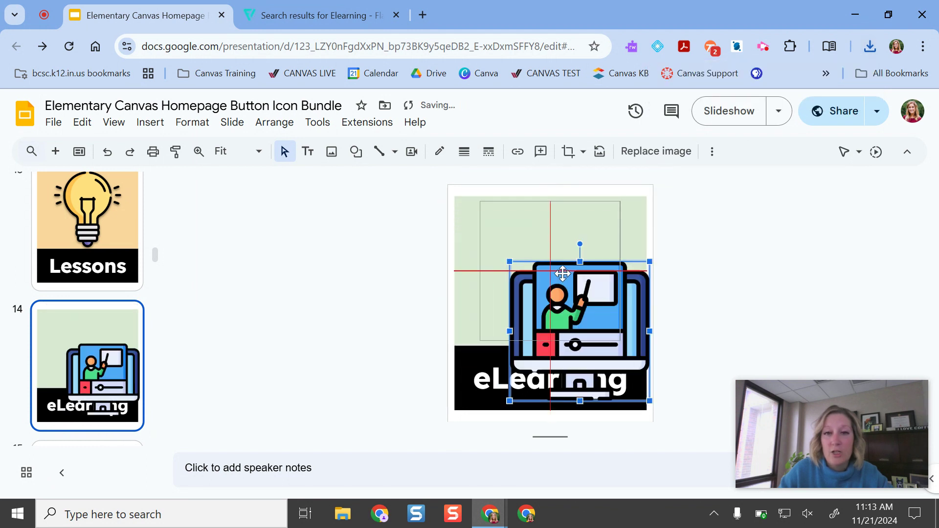
pyautogui.hotkey('ctrl', 'z')
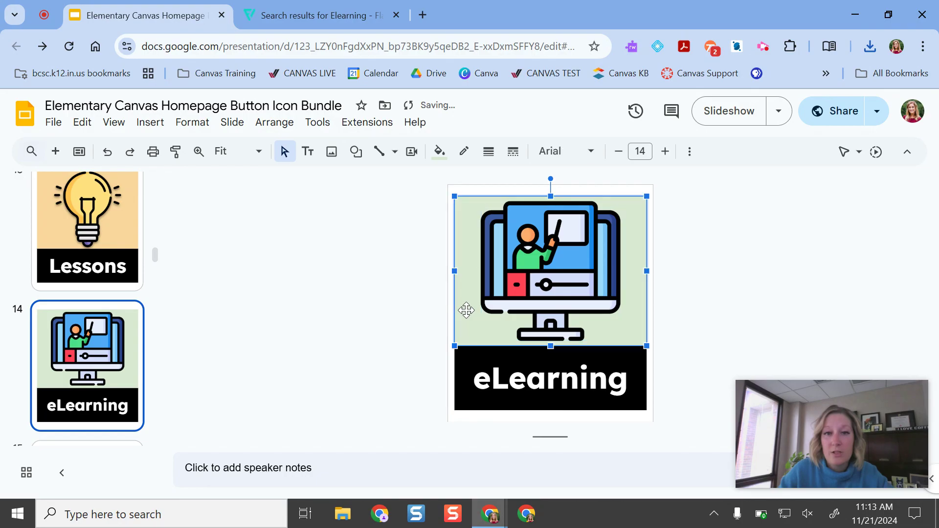
pyautogui.click(439, 151)
pyautogui.click(755, 247)
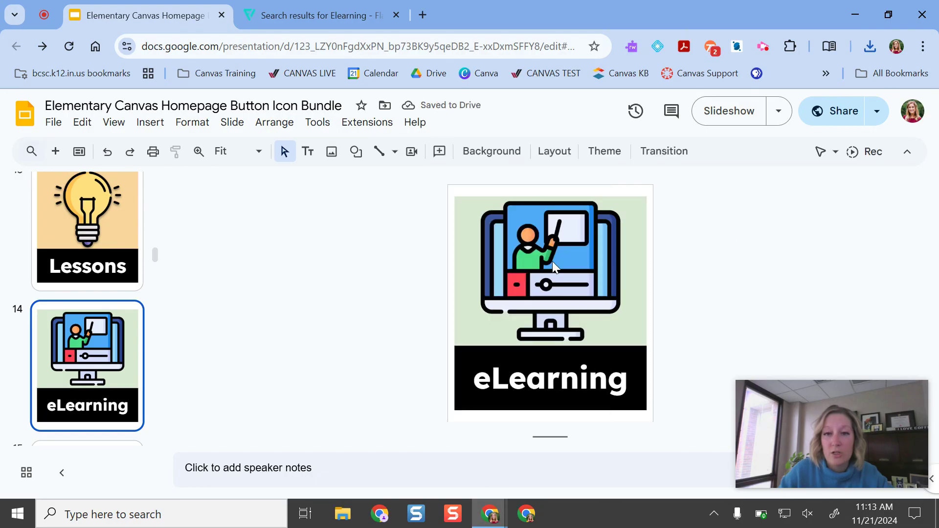
pyautogui.click(553, 264)
pyautogui.click(762, 327)
pyautogui.moveTo(589, 269); pyautogui.dragTo(594, 271)
# Save slide 14 as the PNG 'Elementary Canvas Homepage Button Icon Bundle (2).png'
pyautogui.click(690, 266)
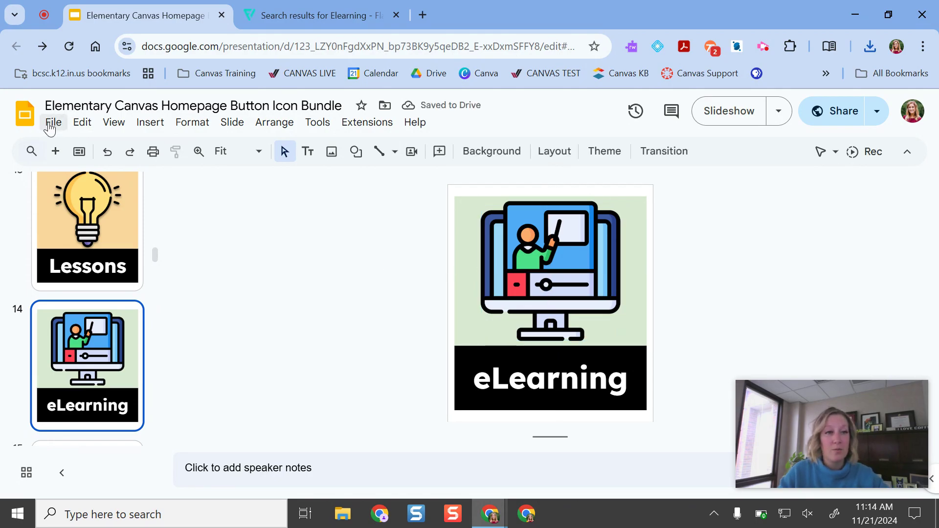
pyautogui.click(52, 123)
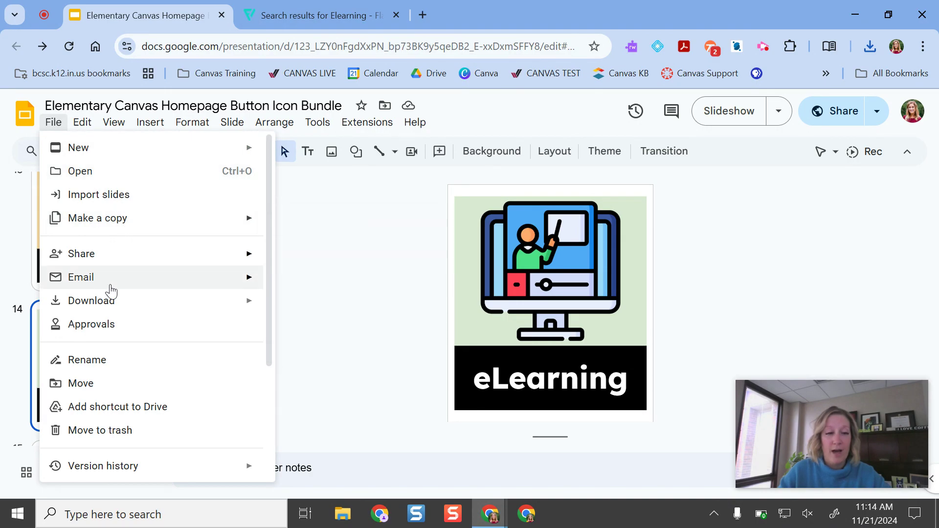
pyautogui.moveTo(132, 308)
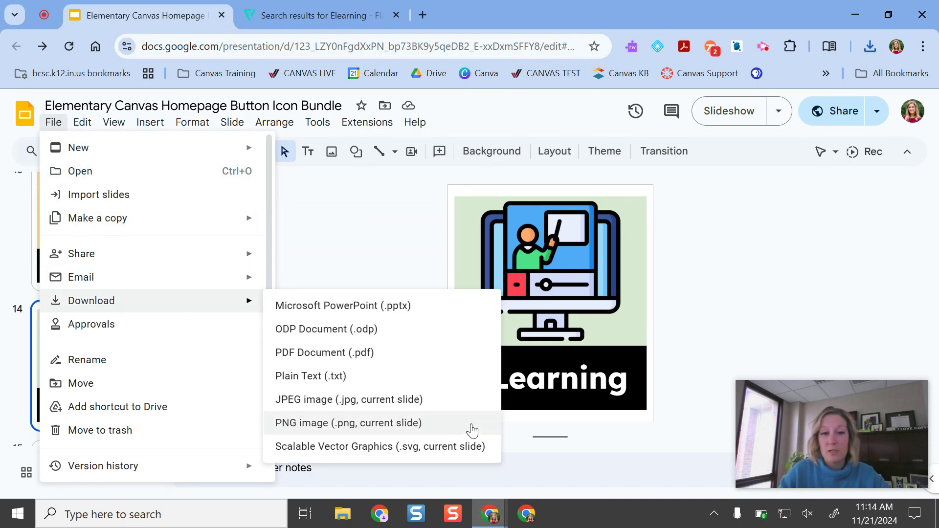
pyautogui.click(471, 425)
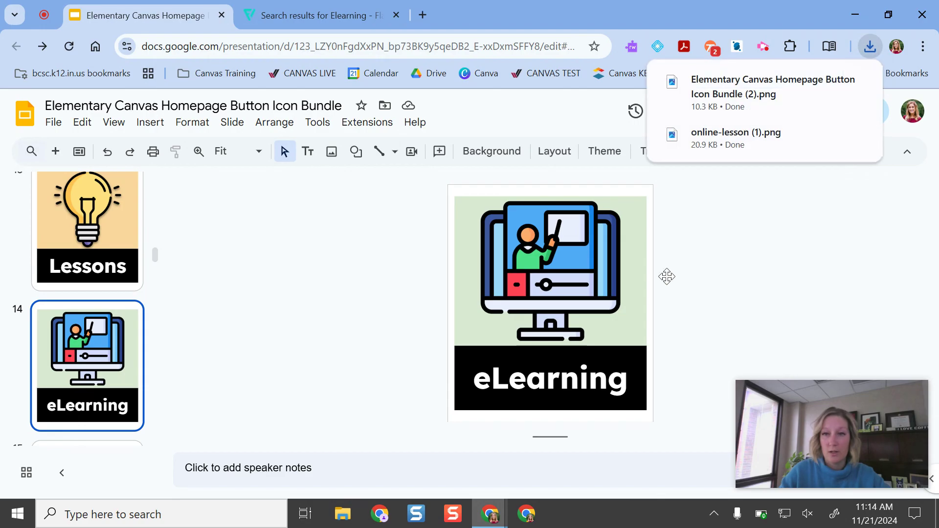
# Open the BCSC Elementary Home Page Template-2 from the course's full pages list
pyautogui.moveTo(920, 342); pyautogui.dragTo(330, 25)
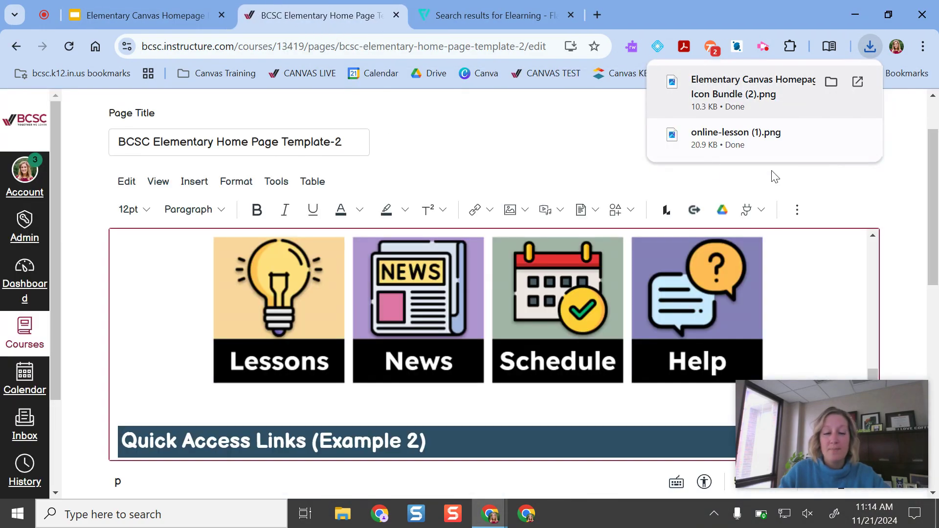
pyautogui.scroll(10, 689, 250)
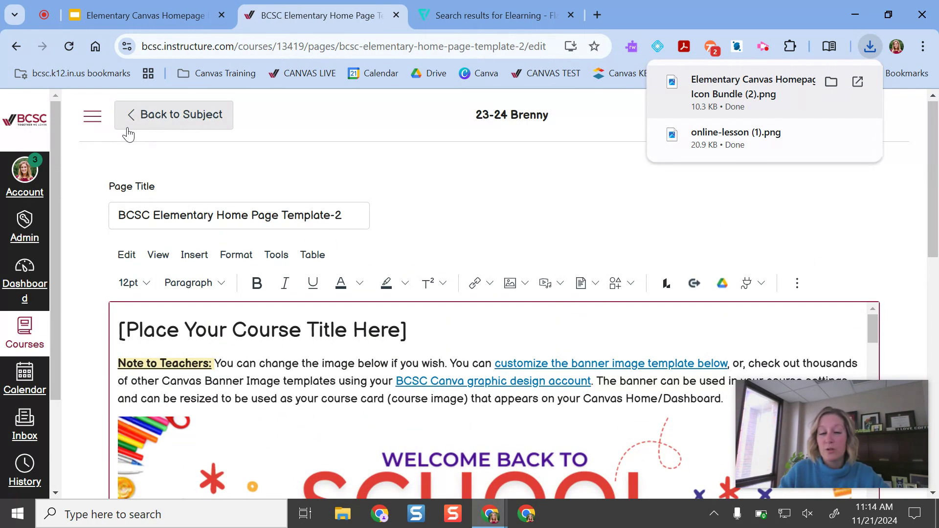
pyautogui.click(92, 118)
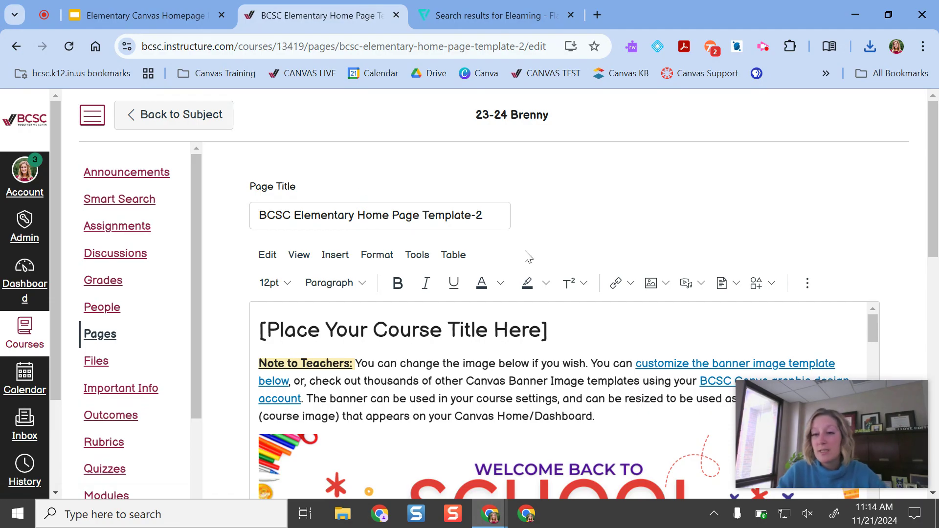
pyautogui.click(184, 115)
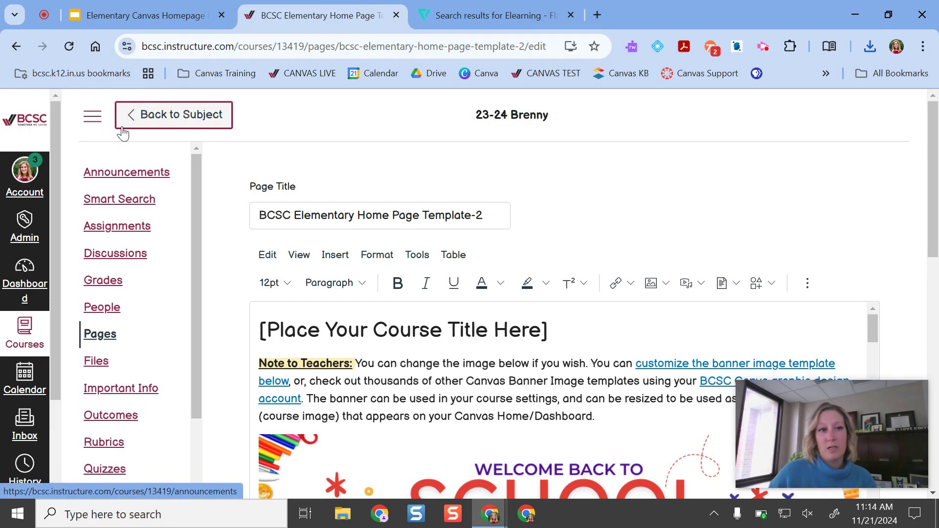
pyautogui.click(101, 334)
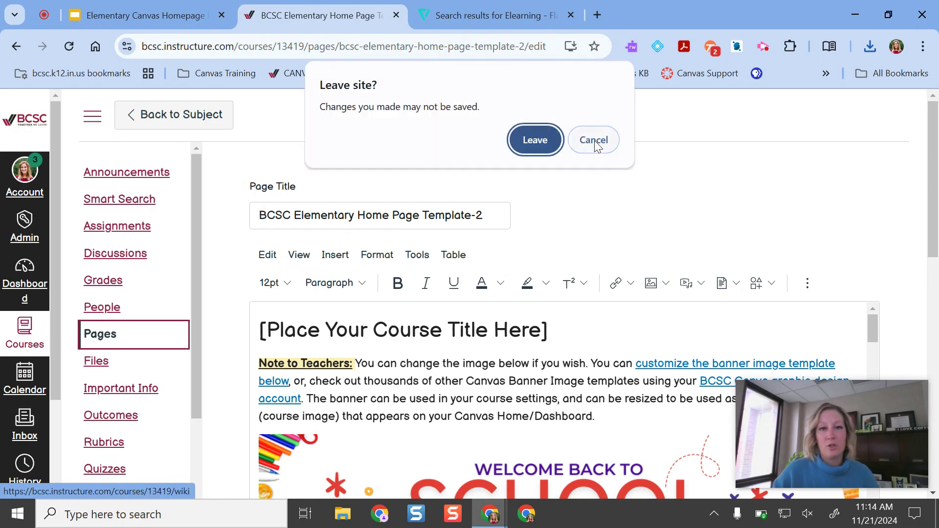
pyautogui.click(535, 141)
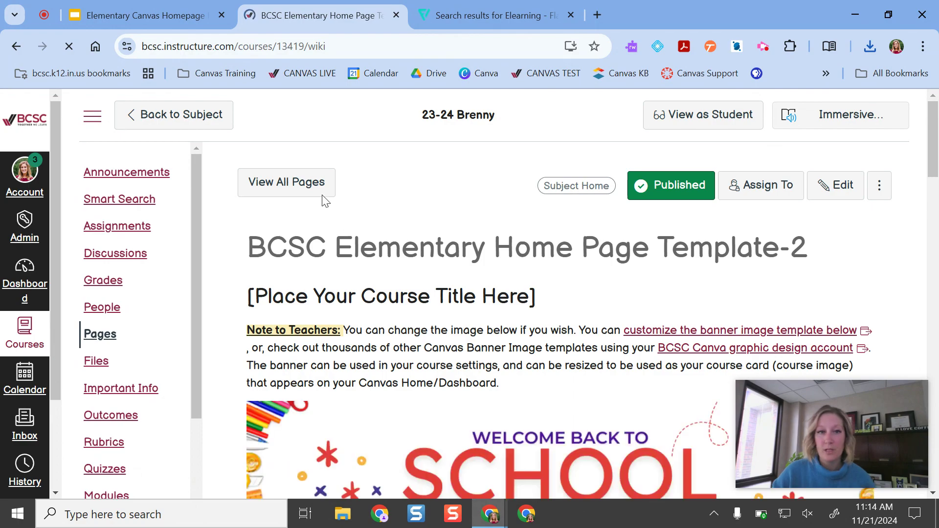
pyautogui.click(311, 193)
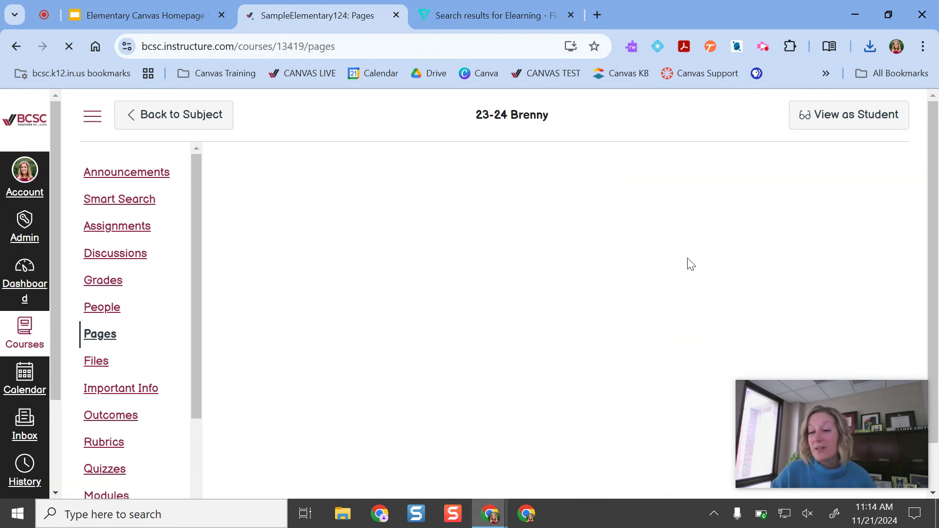
pyautogui.scroll(-1, 687, 242)
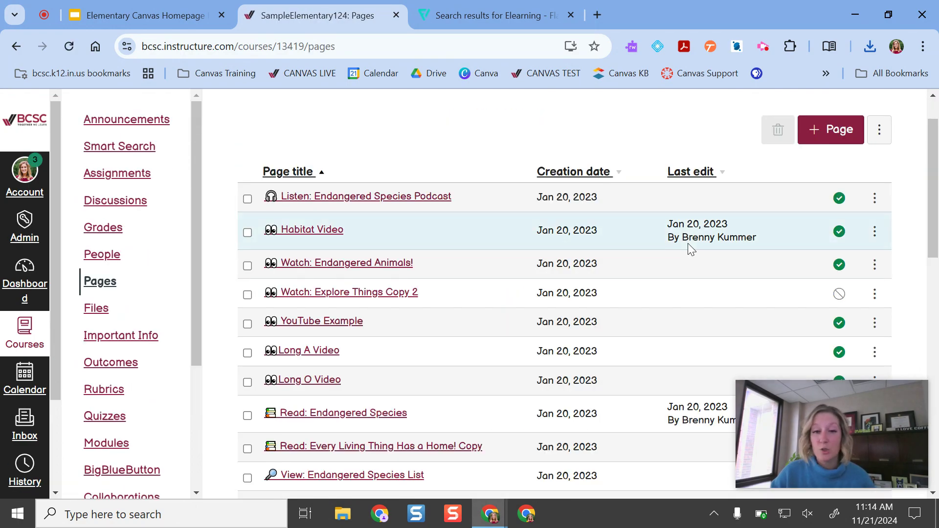
pyautogui.scroll(-10, 687, 243)
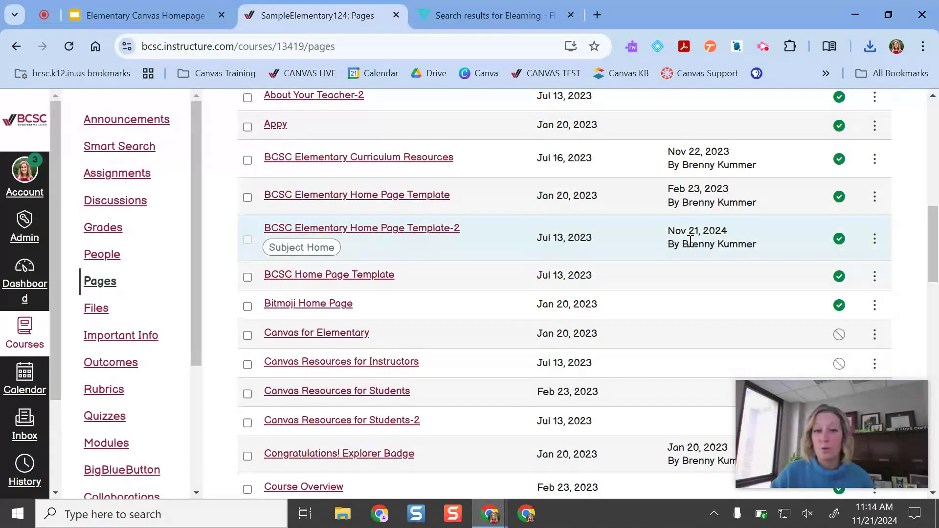
pyautogui.scroll(-3, 689, 241)
pyautogui.scroll(1, 593, 187)
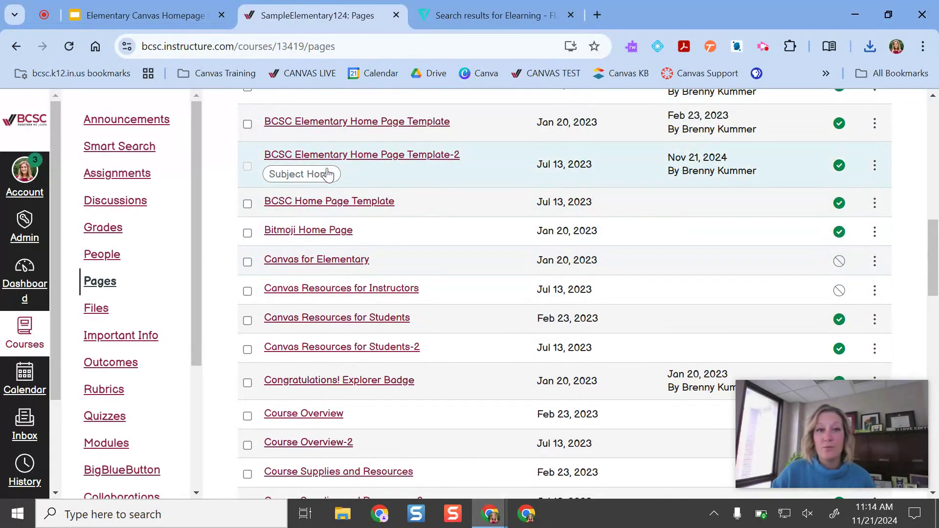
pyautogui.click(362, 160)
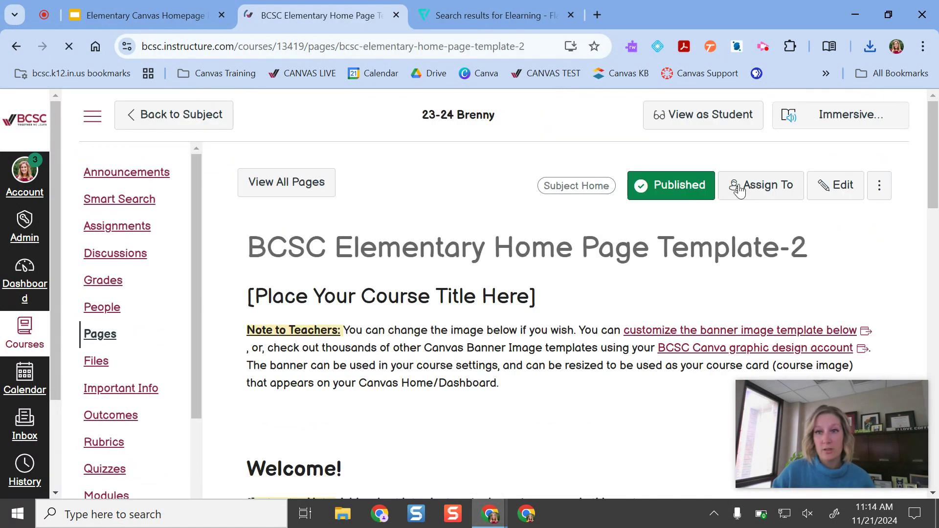
# Edit the template, enlarge the editor, and delete the two old eLearning button images
pyautogui.click(831, 197)
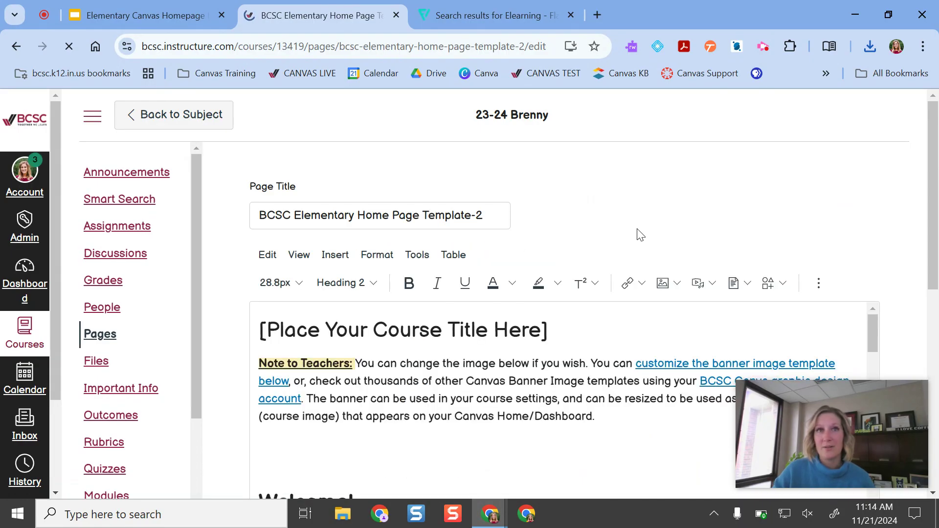
pyautogui.scroll(-2, 635, 209)
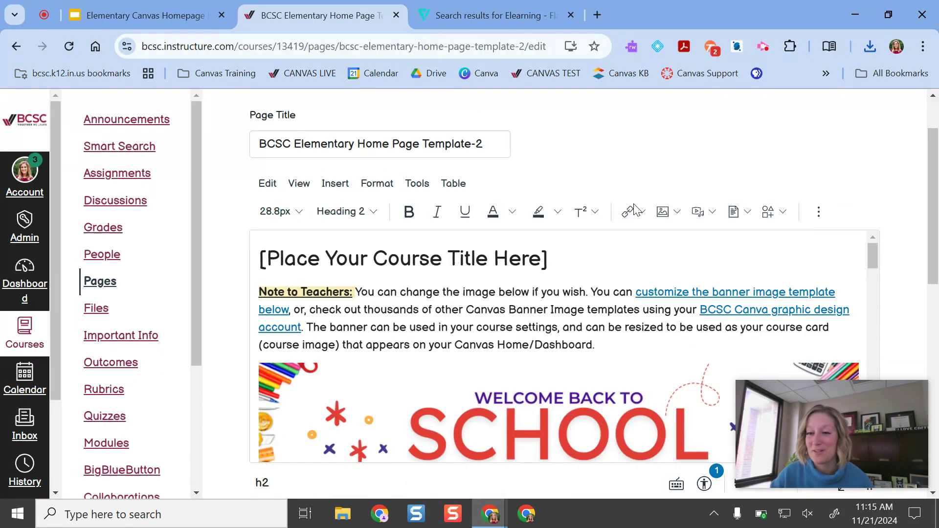
pyautogui.scroll(-5, 636, 200)
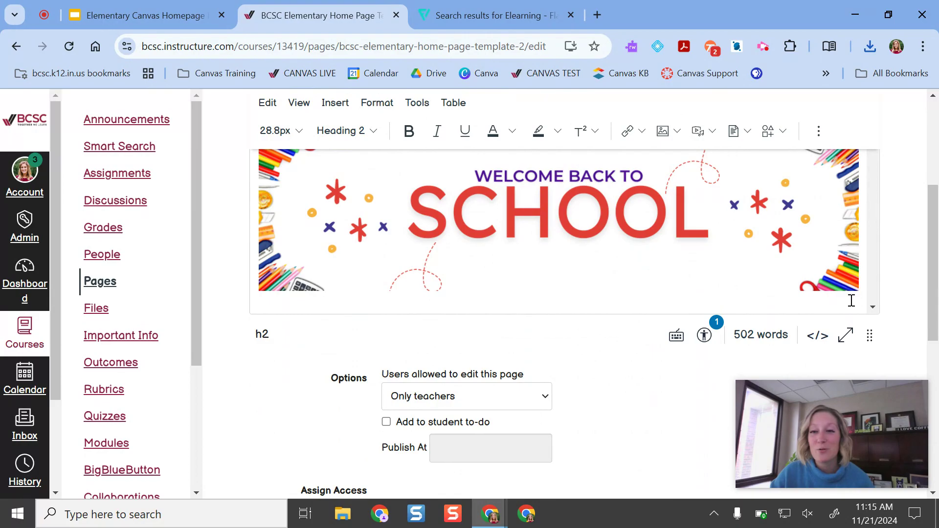
pyautogui.moveTo(870, 336); pyautogui.dragTo(870, 428)
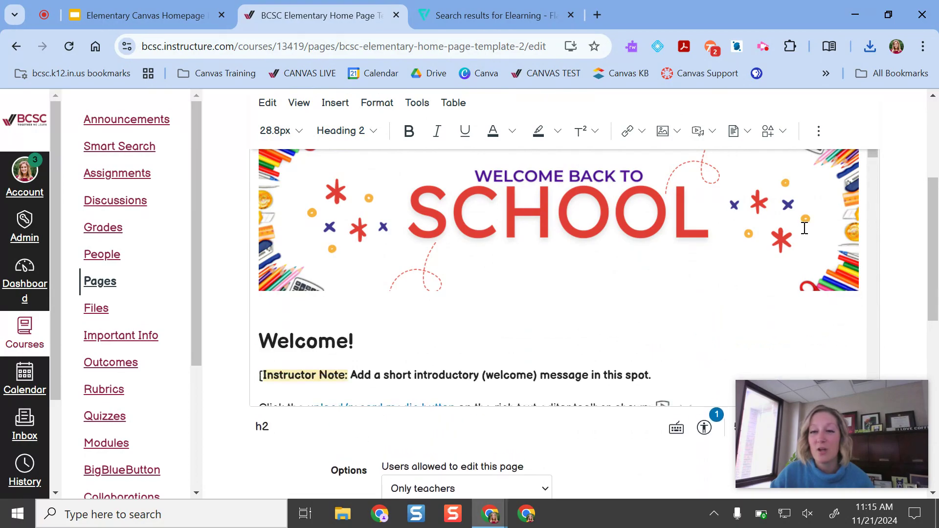
pyautogui.scroll(-10, 805, 228)
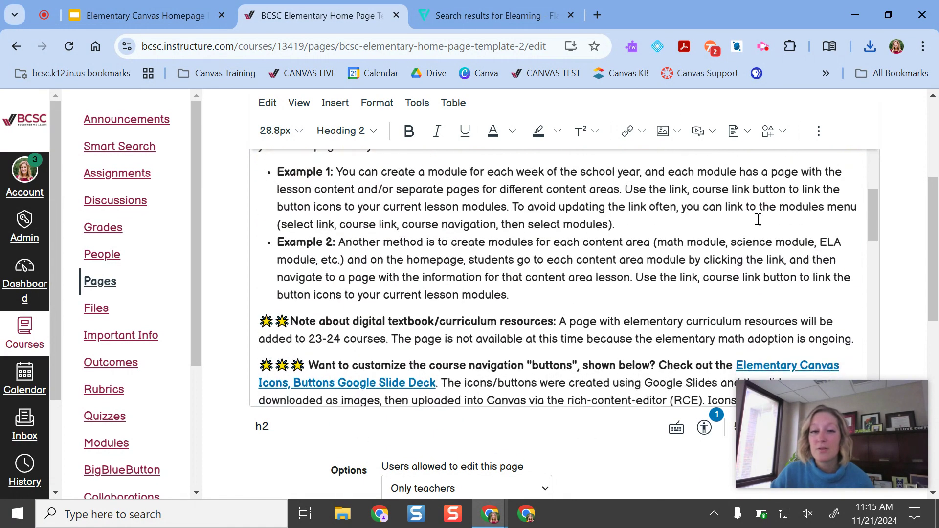
pyautogui.scroll(-12, 758, 220)
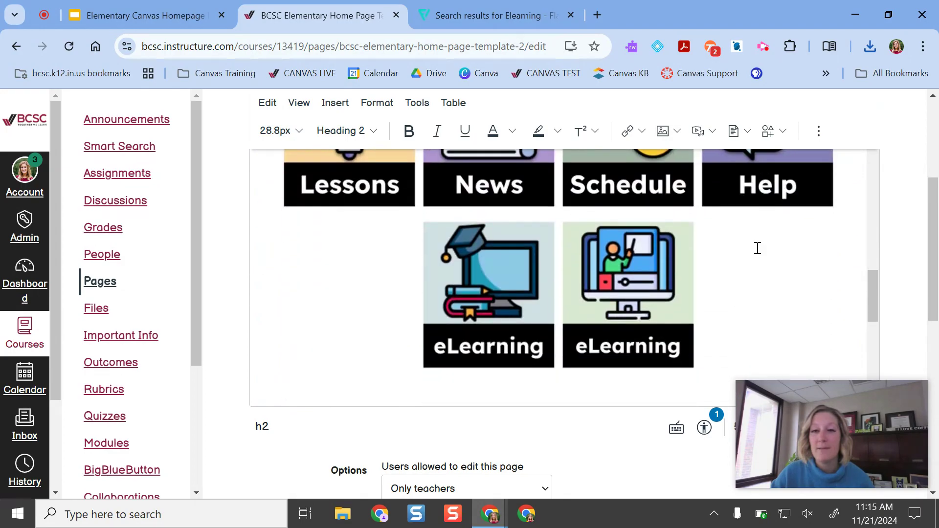
pyautogui.press('BackSpace')
pyautogui.press('BackSpace')
pyautogui.press('BackSpace')
pyautogui.press('BackSpace')
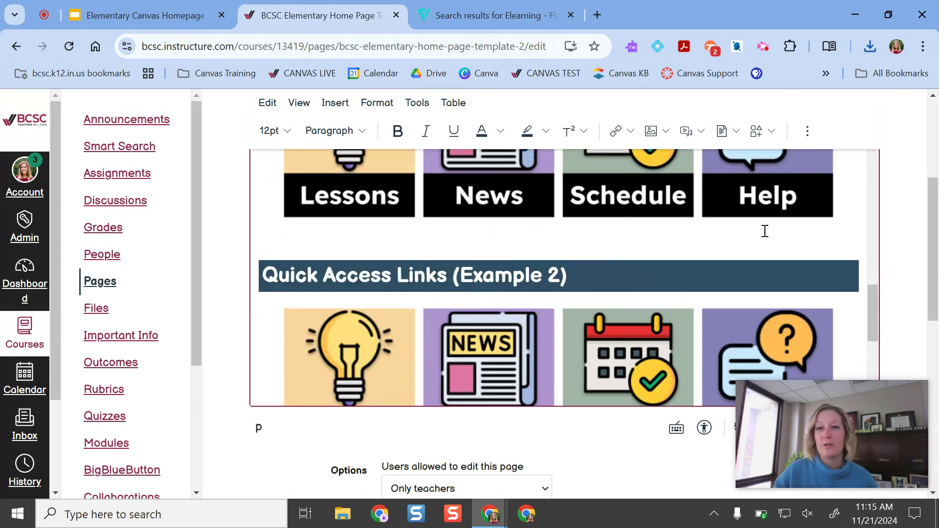
pyautogui.scroll(4, 765, 230)
pyautogui.scroll(-2, 601, 272)
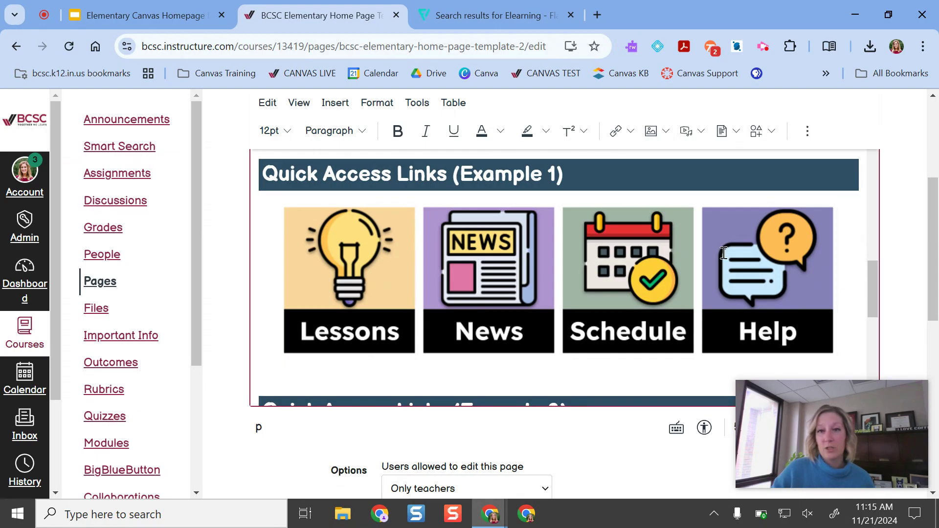
# Upload the downloaded eLearning button PNG through the editor's image upload dialog
pyautogui.click(666, 132)
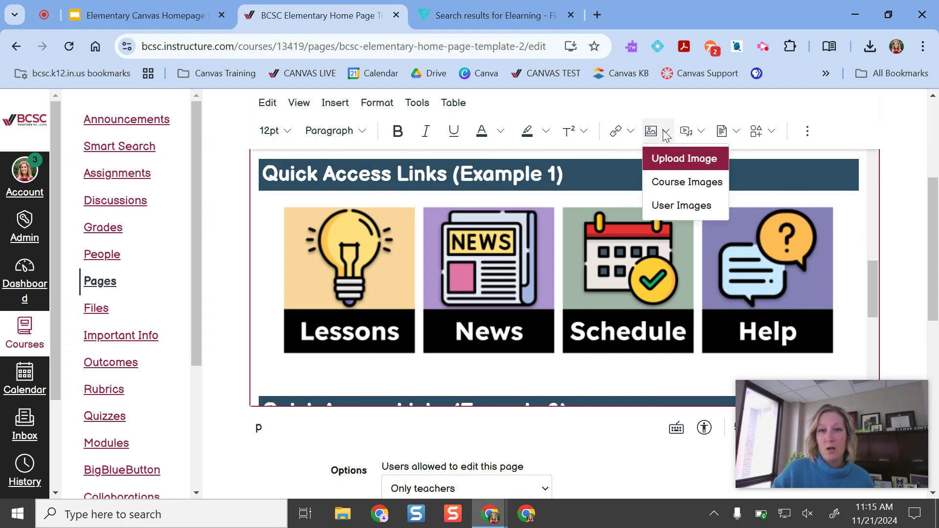
pyautogui.click(681, 162)
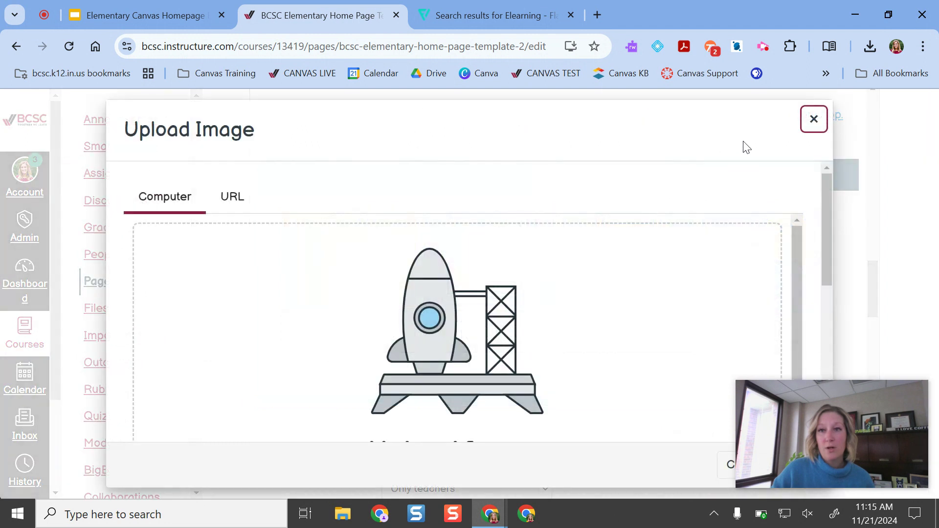
pyautogui.click(869, 46)
pyautogui.moveTo(763, 116); pyautogui.dragTo(488, 311)
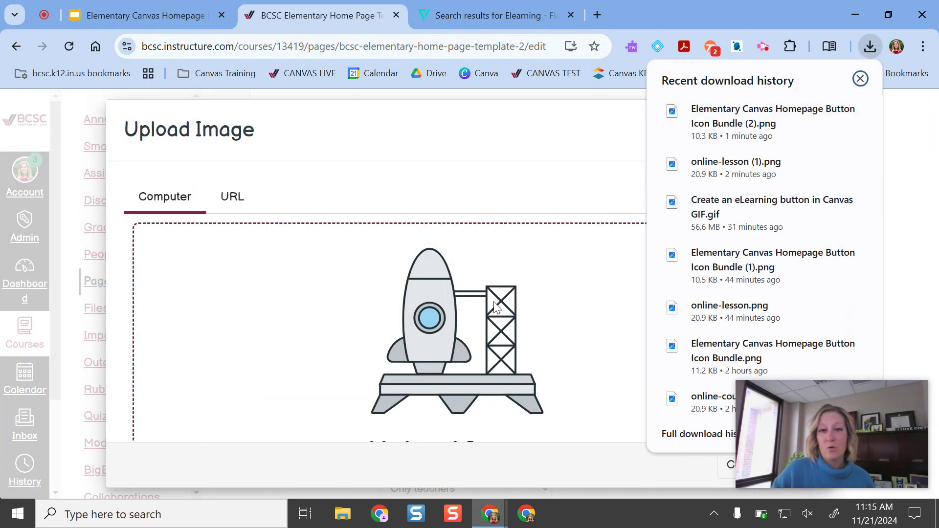
pyautogui.scroll(-3, 510, 316)
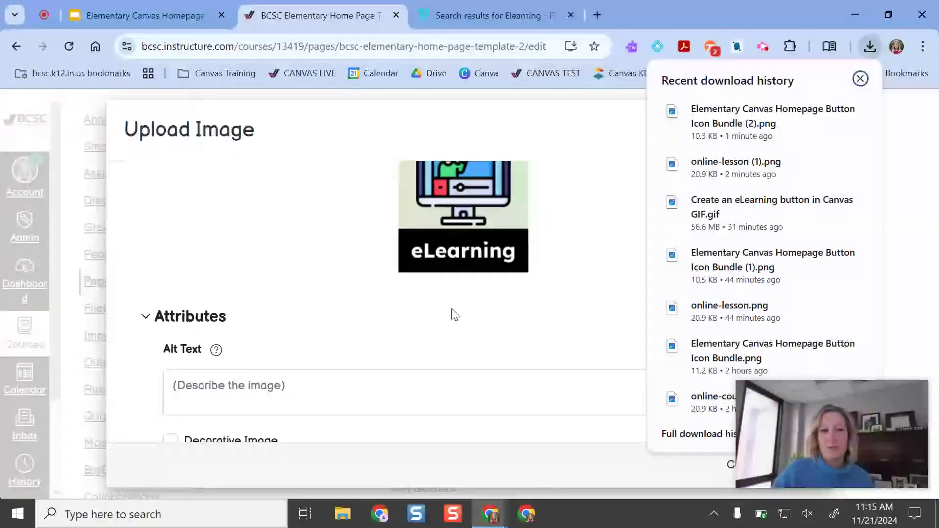
pyautogui.scroll(-3, 450, 314)
# Give the image alt text about eLearning lessons with an open computer and video icon, then submit
pyautogui.click(338, 257)
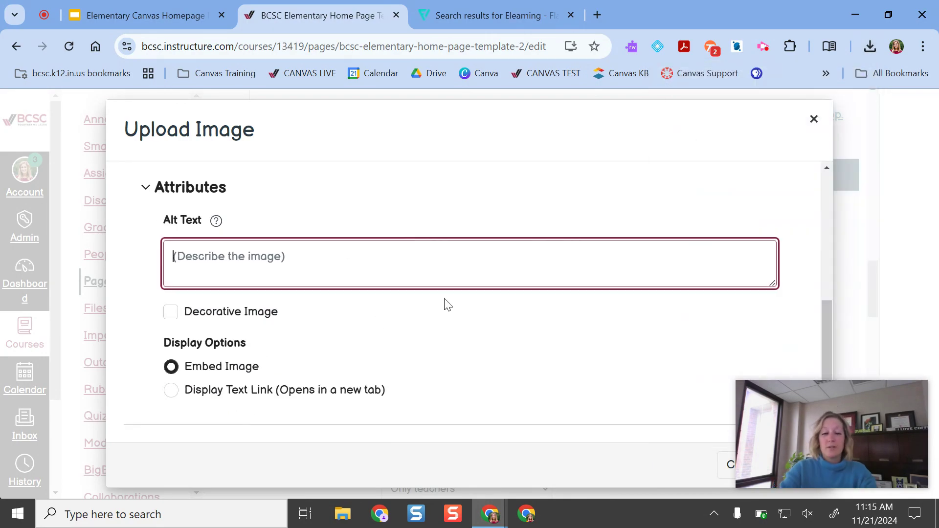
pyautogui.write('link to elearning lessons and')
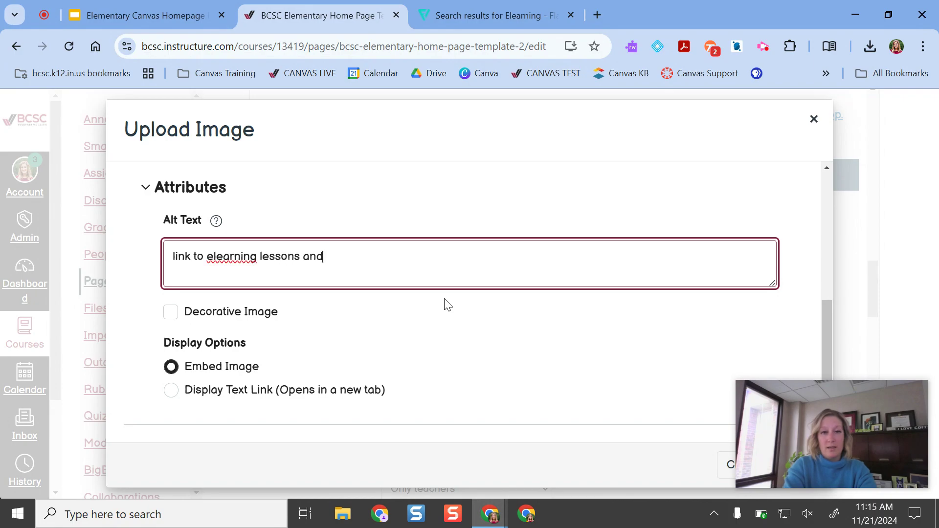
pyautogui.write(' it has an')
pyautogui.press('BackSpace')
pyautogui.write('an open comp')
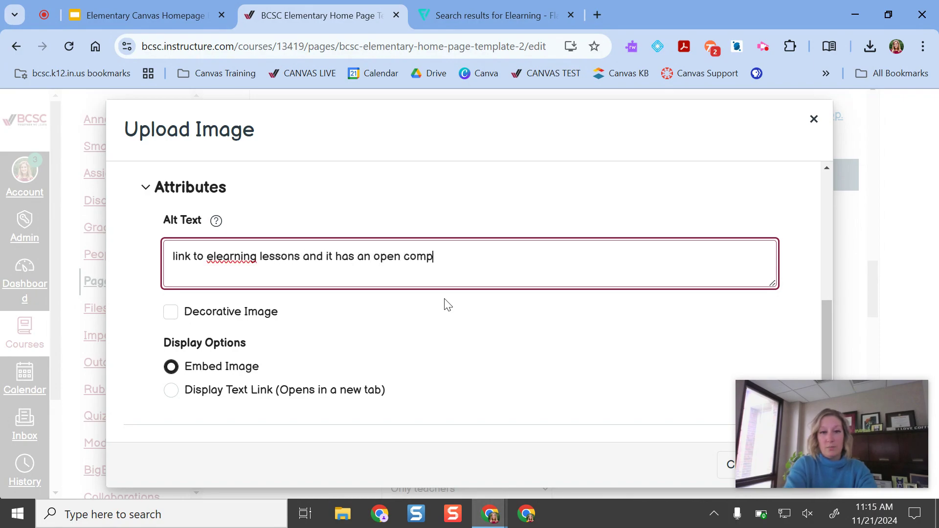
pyautogui.write('uter with a video con')
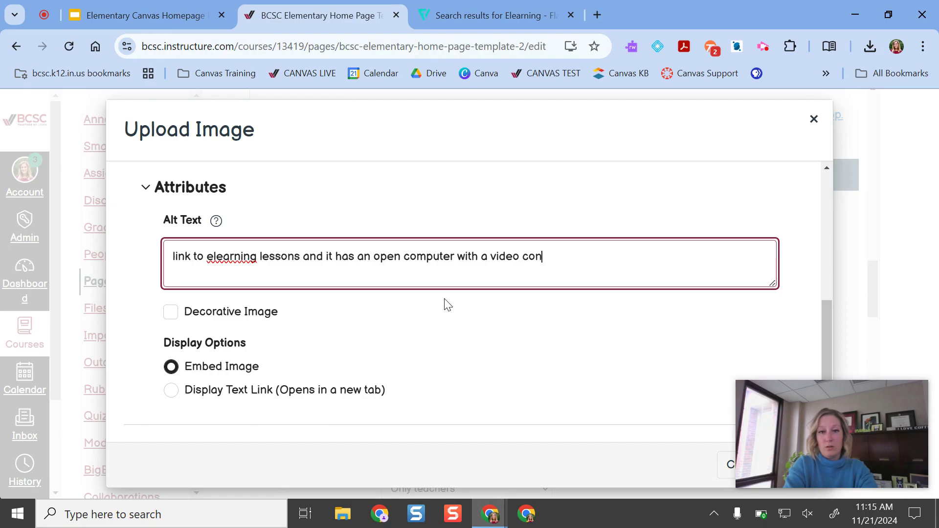
pyautogui.write('e icon')
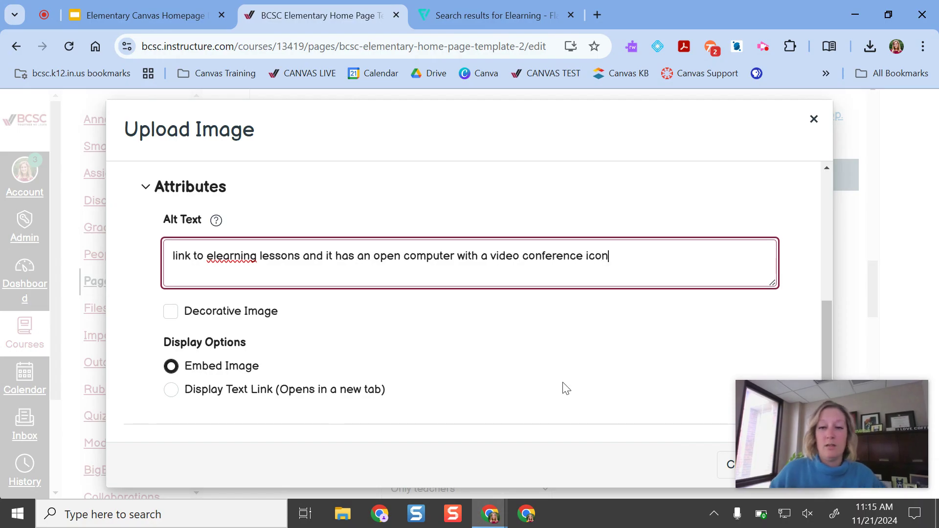
pyautogui.moveTo(821, 420)
pyautogui.moveTo(821, 420); pyautogui.dragTo(831, 118)
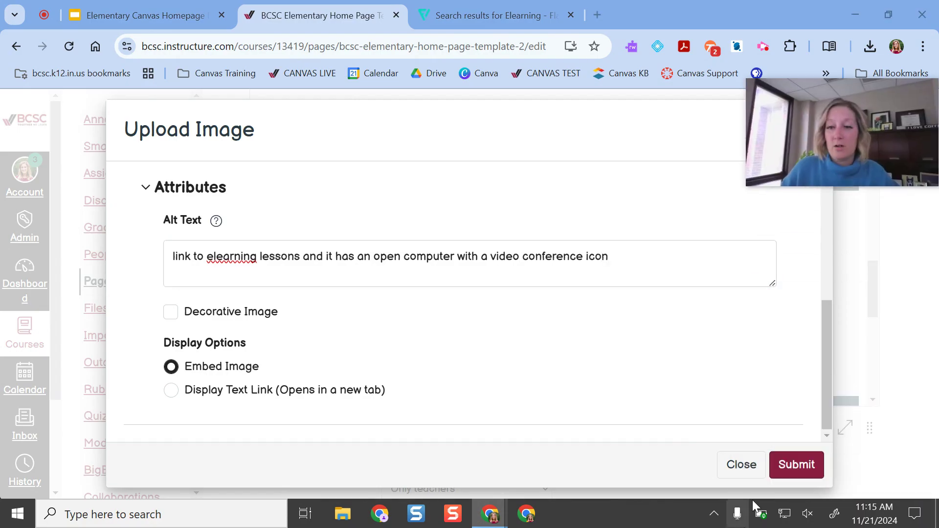
pyautogui.click(795, 464)
pyautogui.scroll(-1, 705, 323)
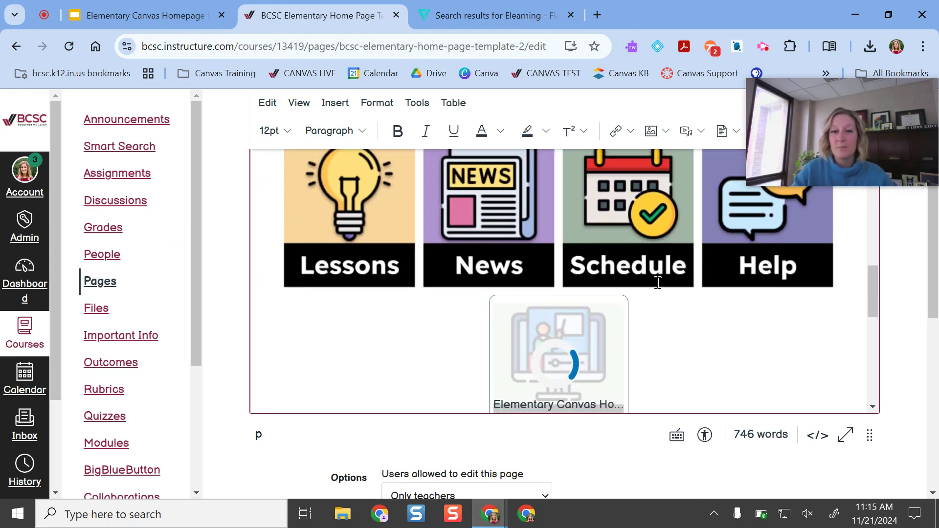
pyautogui.scroll(-1, 587, 259)
pyautogui.click(593, 293)
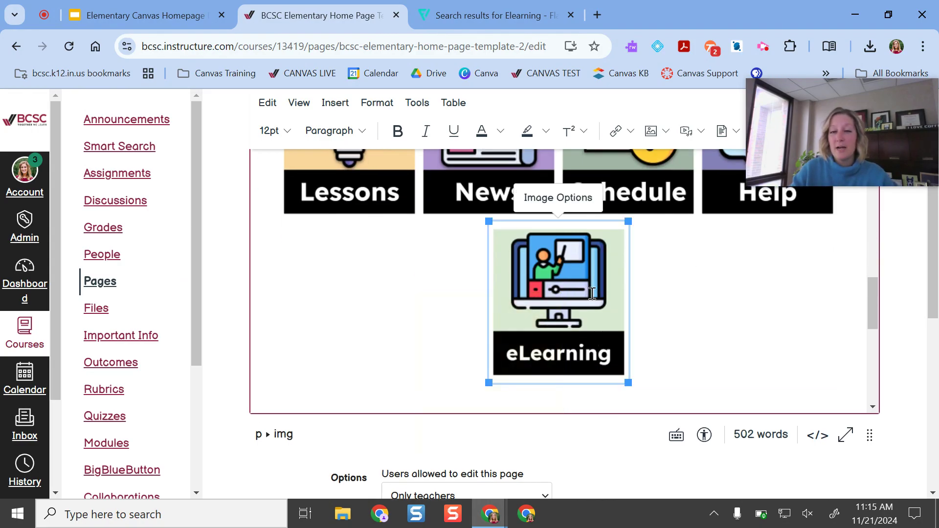
pyautogui.scroll(1, 593, 294)
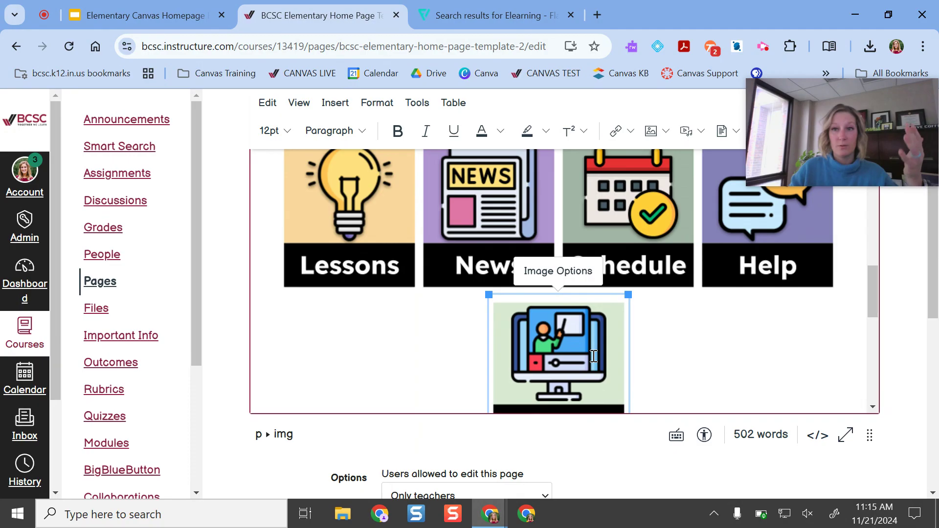
pyautogui.click(740, 379)
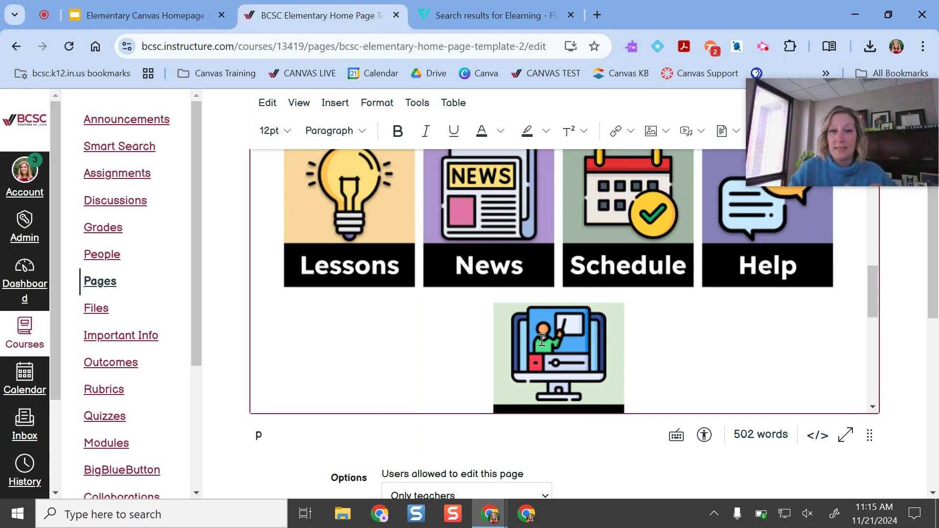
pyautogui.click(562, 346)
pyautogui.click(654, 325)
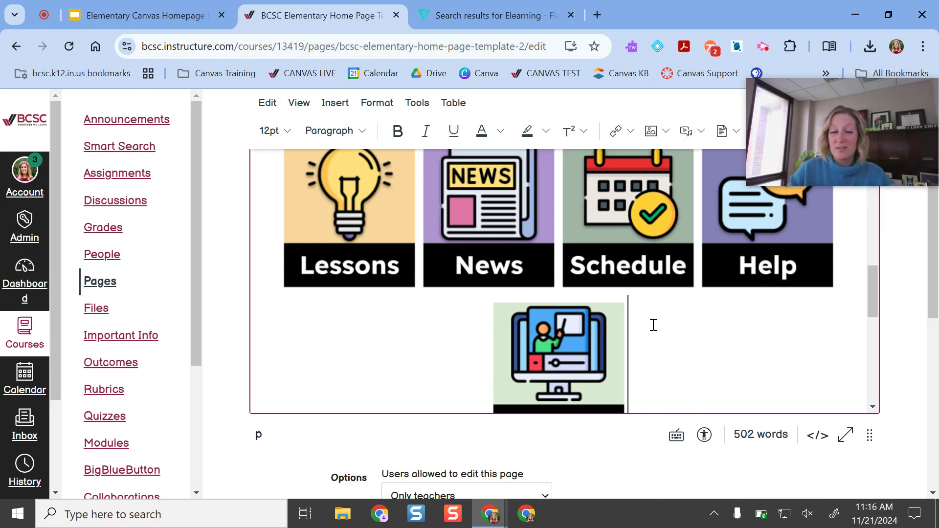
pyautogui.click(654, 325)
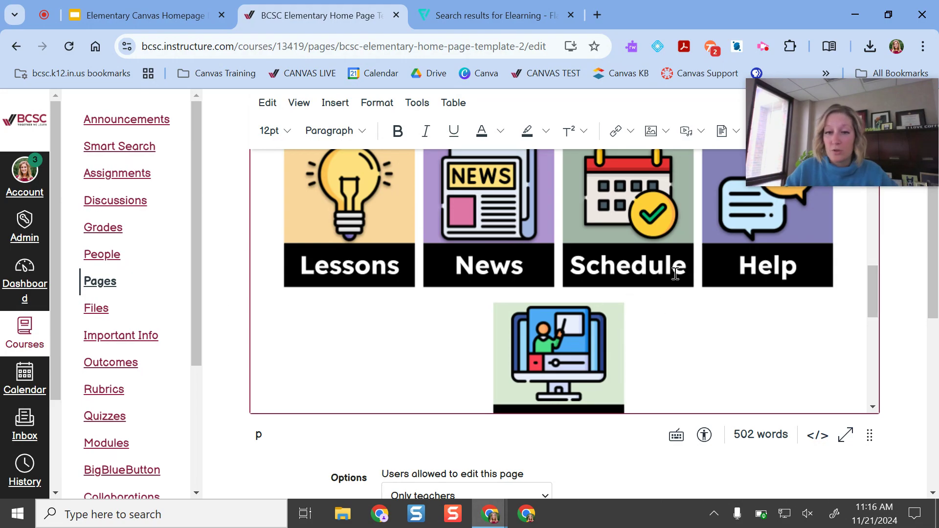
pyautogui.scroll(-1, 630, 247)
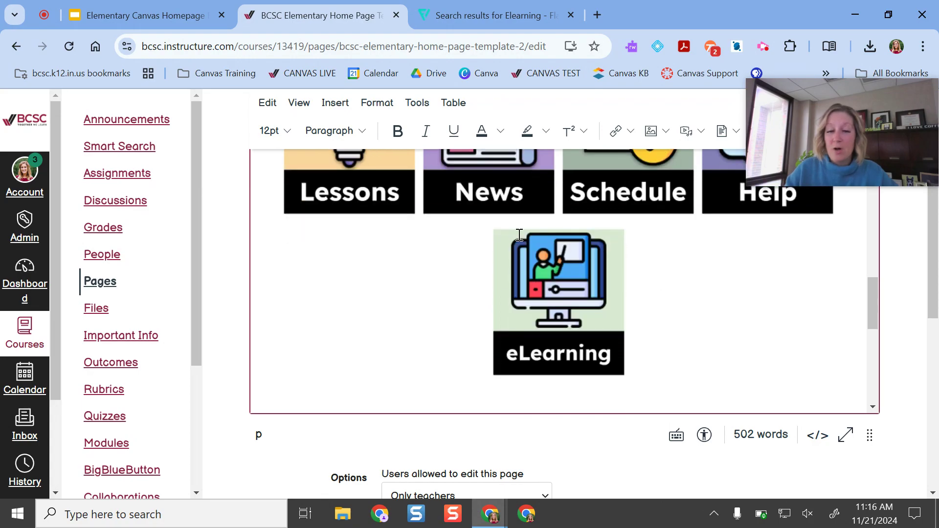
pyautogui.click(568, 312)
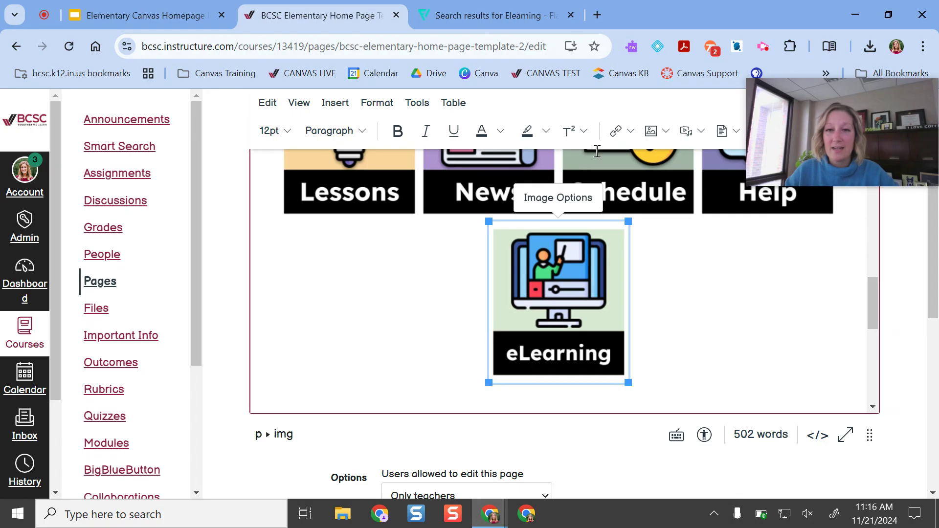
# Open Course Links for the selected image and expand the Modules list
pyautogui.click(619, 132)
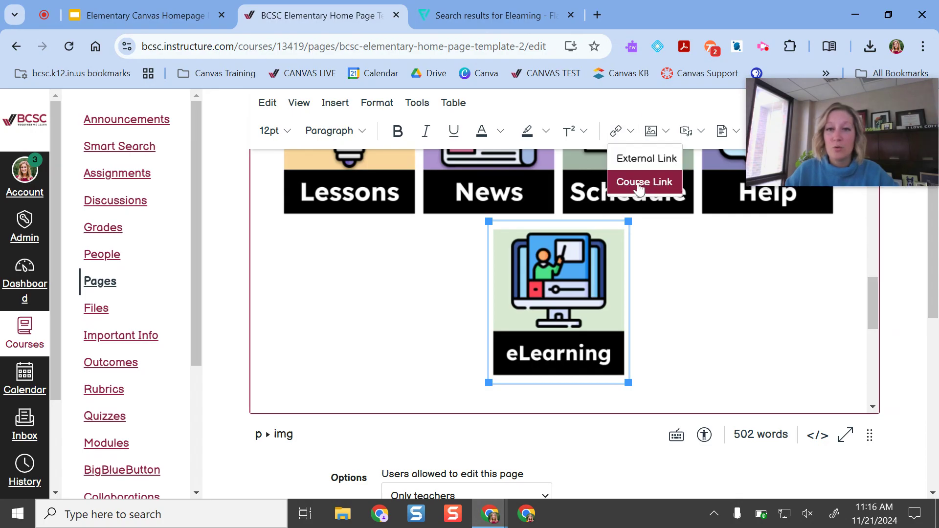
pyautogui.click(639, 189)
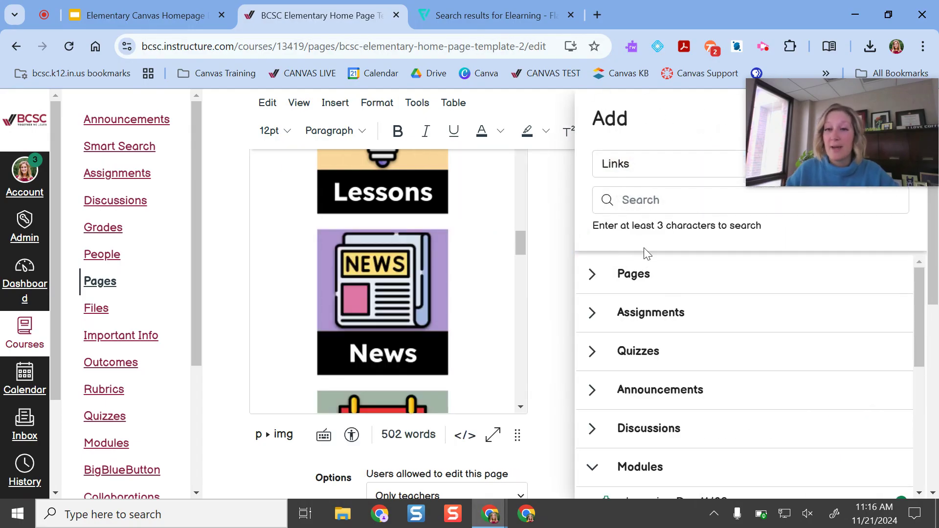
pyautogui.scroll(-5, 712, 300)
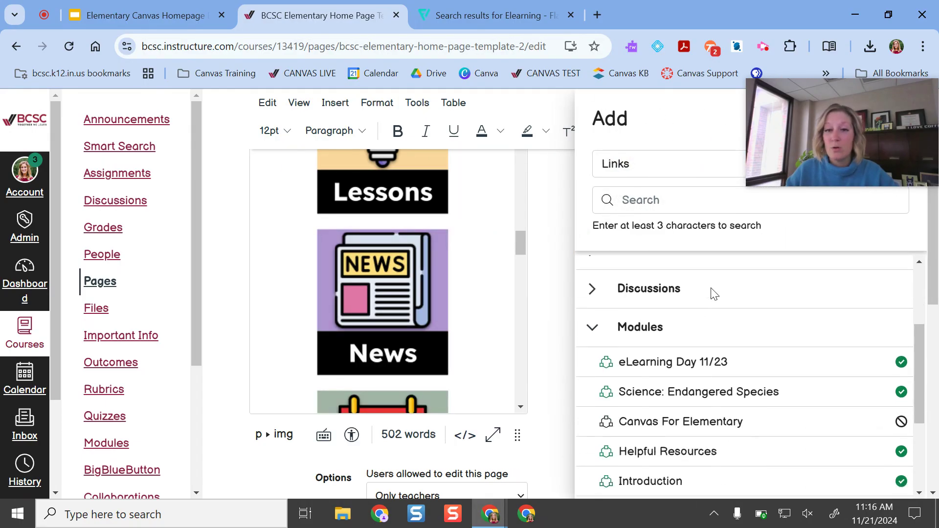
pyautogui.scroll(3, 677, 268)
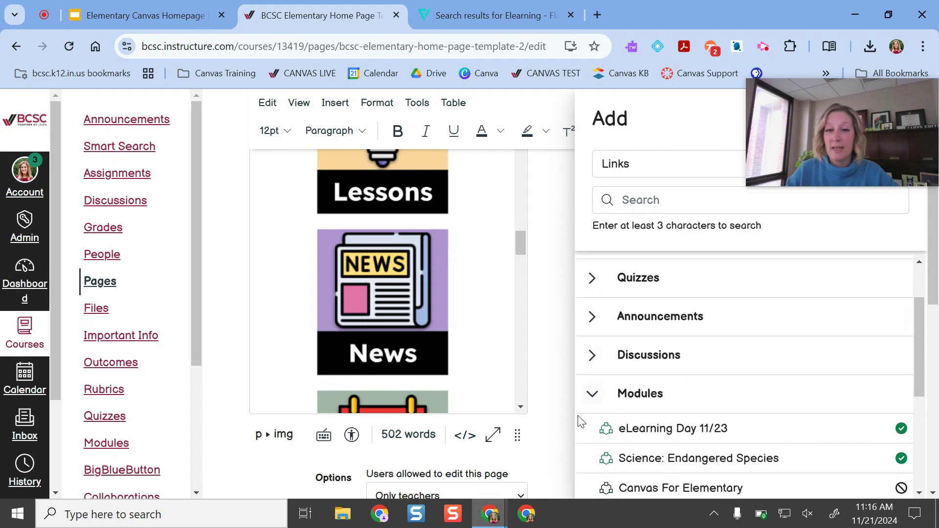
pyautogui.click(592, 392)
pyautogui.scroll(-2, 635, 426)
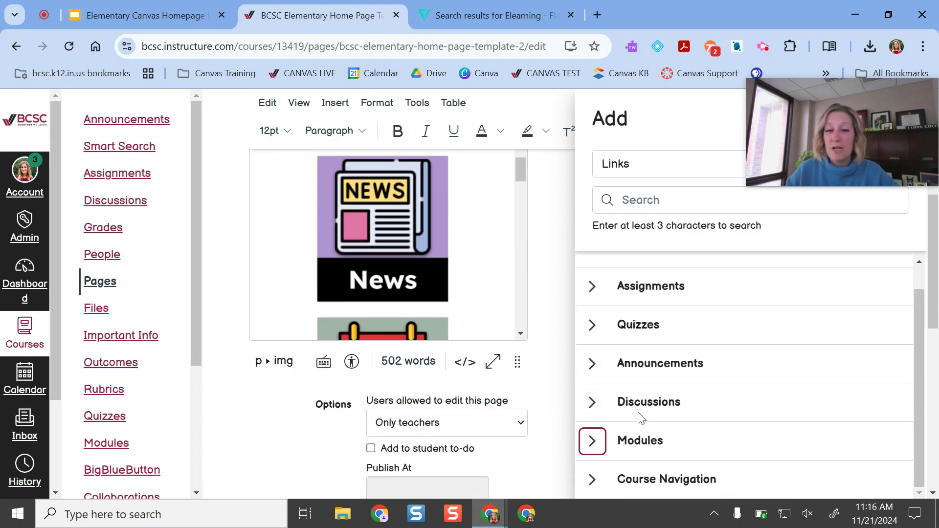
pyautogui.click(593, 441)
pyautogui.scroll(-4, 714, 323)
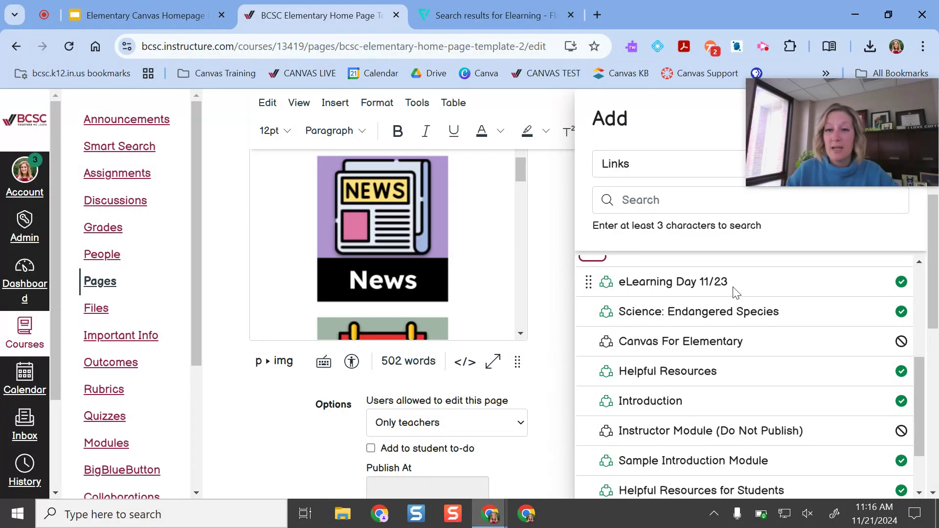
# Link the image to the eLearning Day 11/23 module and close the links tray
pyautogui.click(692, 288)
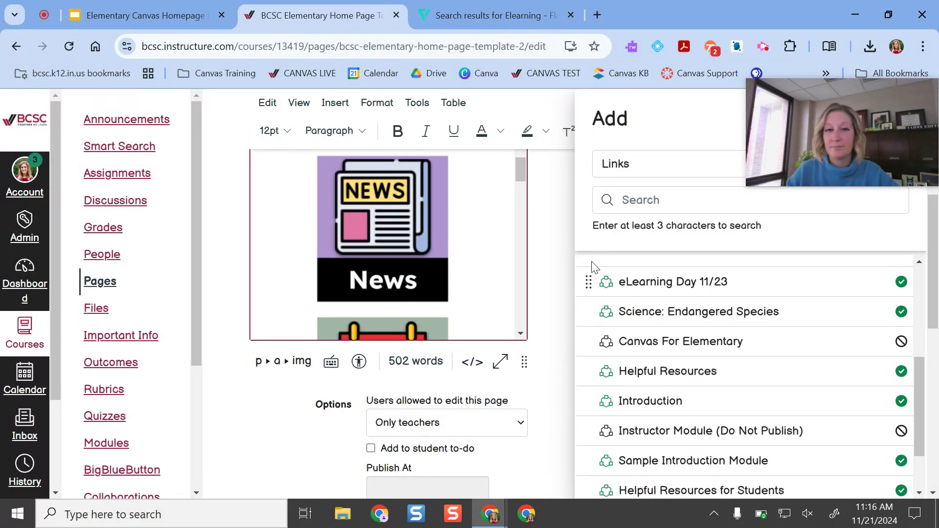
pyautogui.moveTo(861, 146); pyautogui.dragTo(774, 31)
pyautogui.click(899, 117)
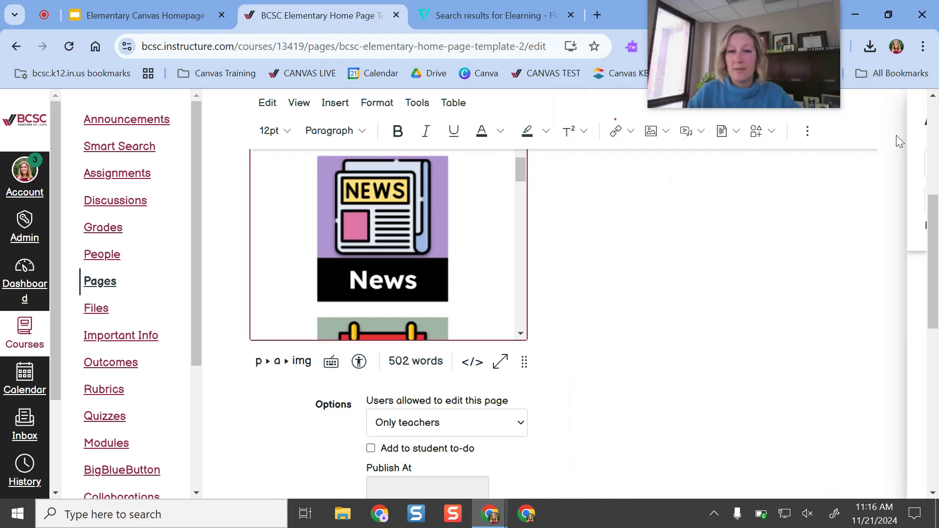
pyautogui.scroll(10, 813, 235)
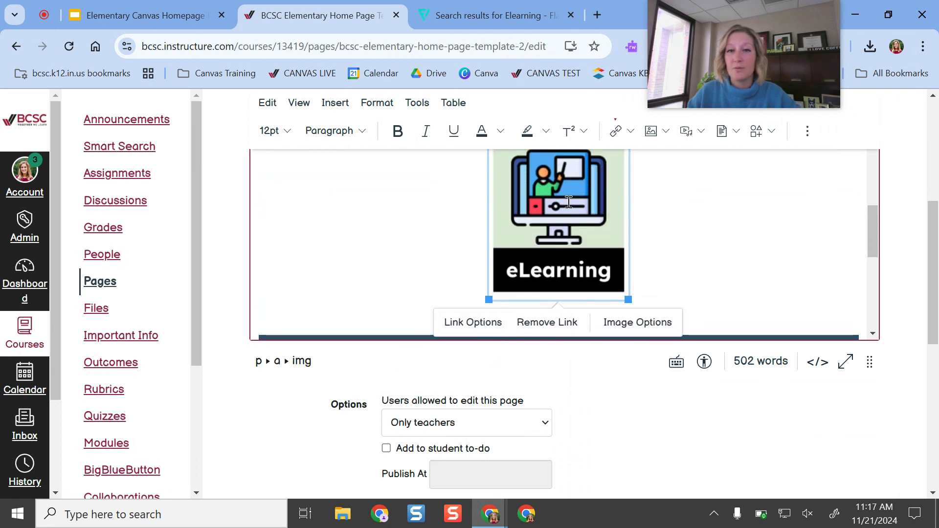
pyautogui.scroll(-8, 875, 352)
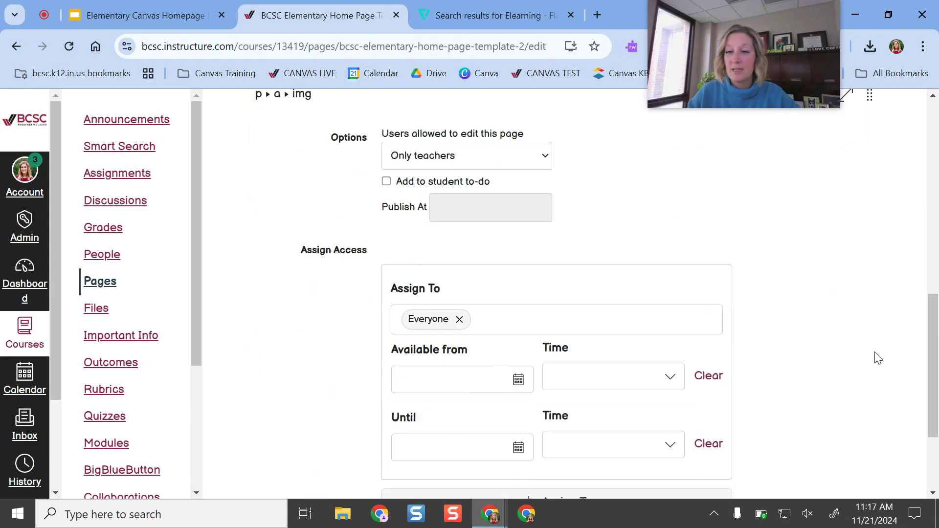
# Save the homepage and test that the eLearning tile opens eLearning Day 11/23
pyautogui.click(850, 432)
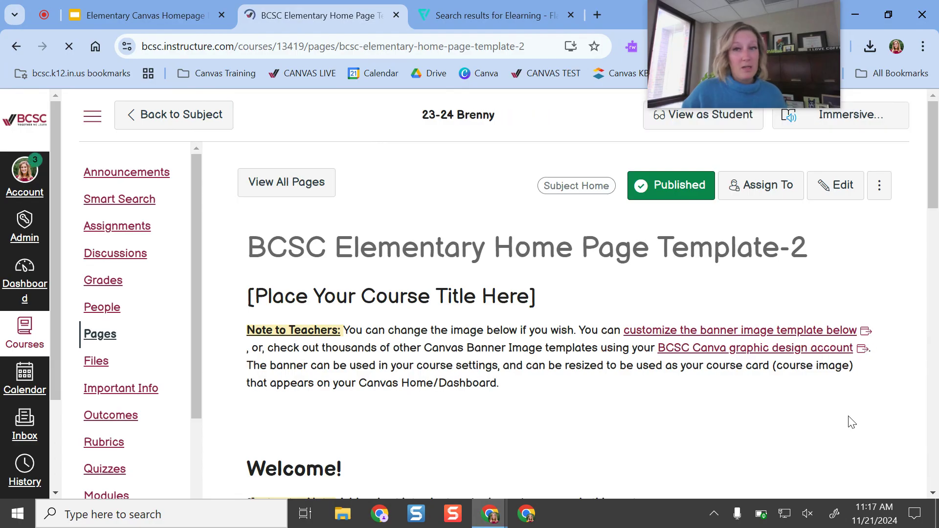
pyautogui.scroll(-4, 530, 299)
pyautogui.scroll(-12, 527, 295)
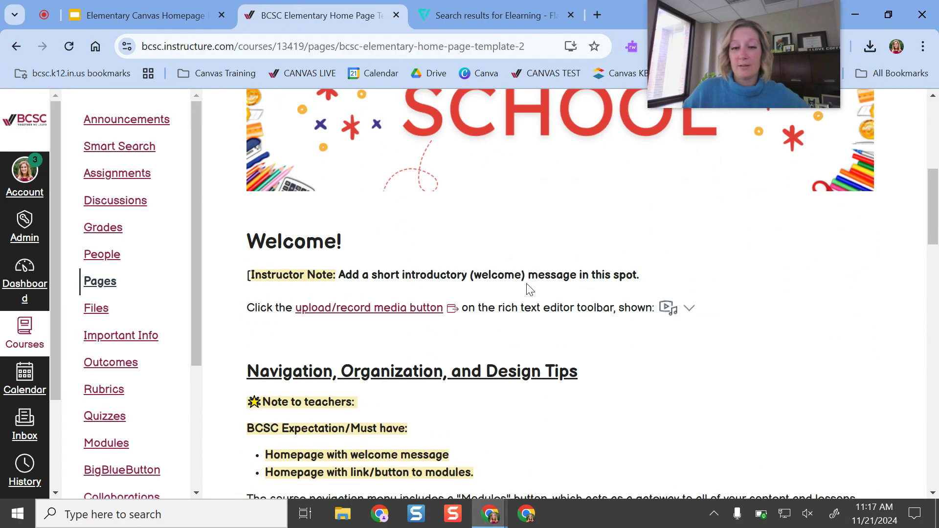
pyautogui.scroll(-3, 521, 277)
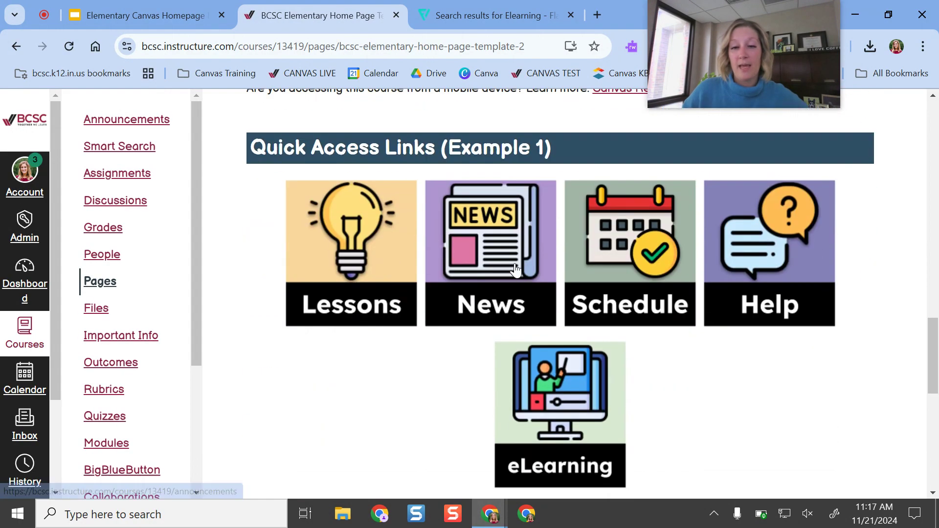
pyautogui.click(538, 410)
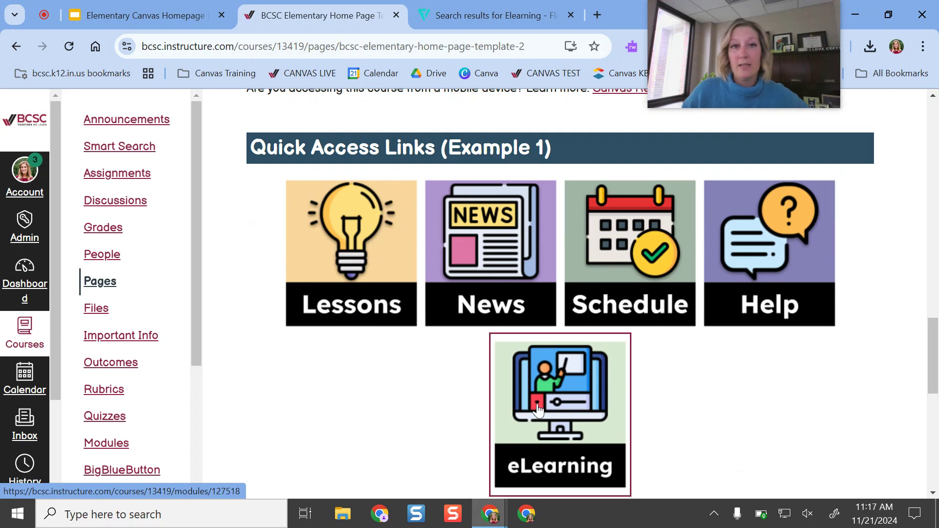